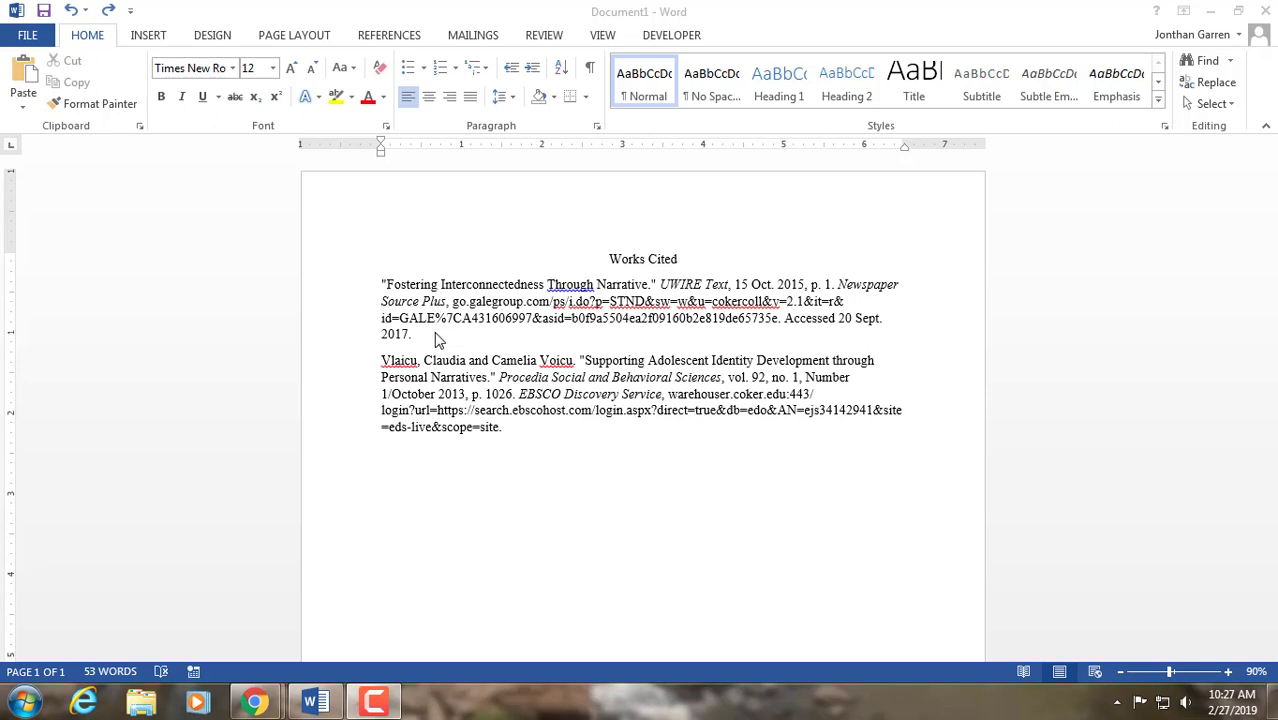
- Give both Works Cited entries a hanging indent of 0.5"
{"action": "left_click", "coordinate": [501, 433]}
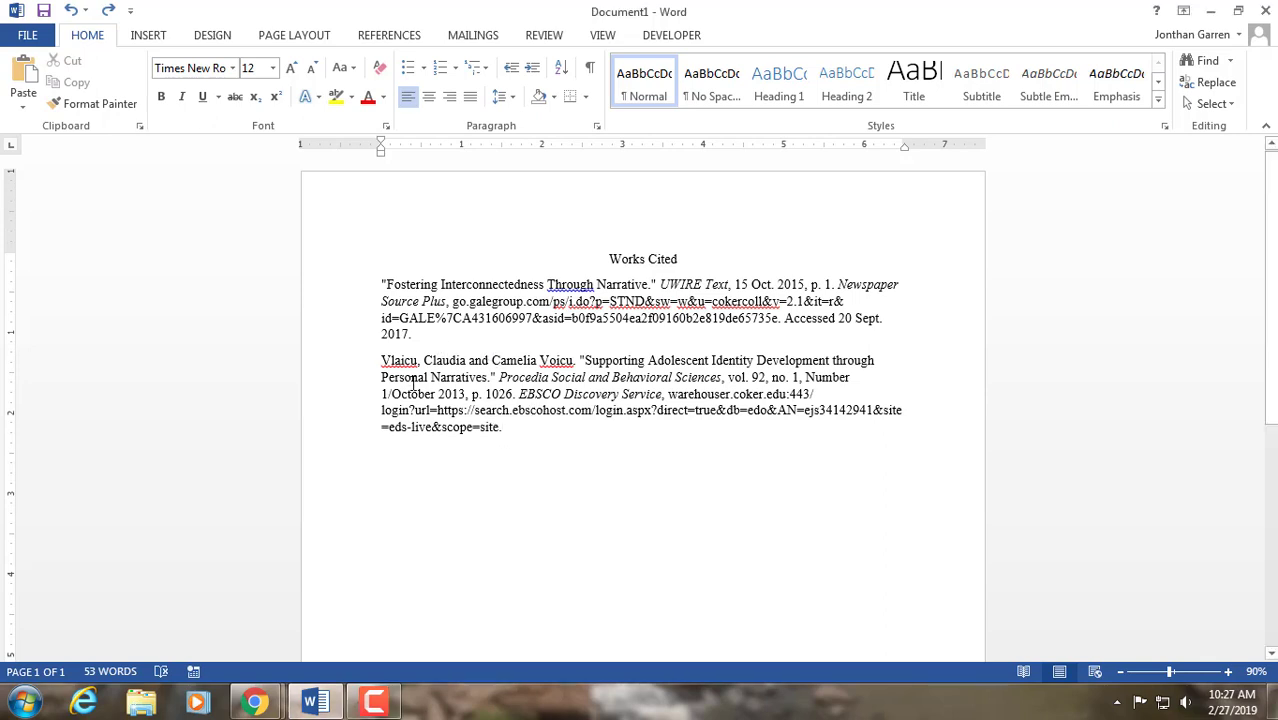
{"action": "left_click_drag", "start_coordinate": [505, 427], "coordinate": [378, 288]}
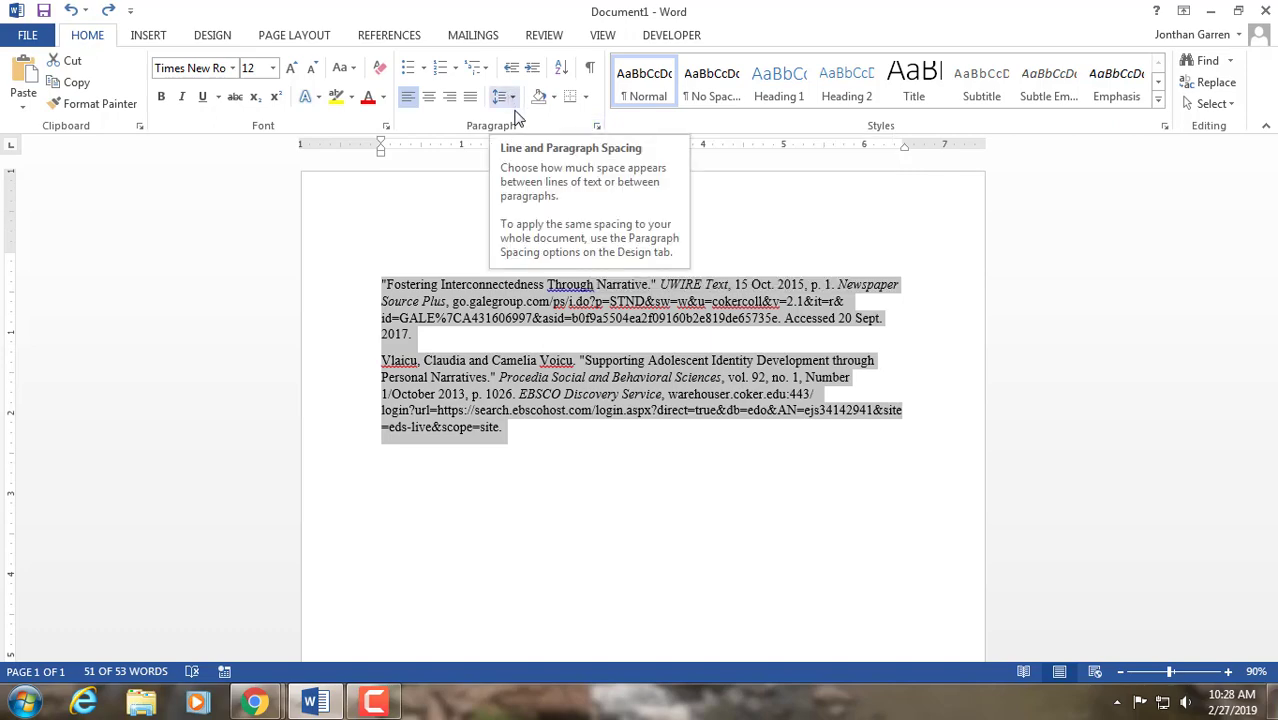
{"action": "left_click", "coordinate": [597, 128]}
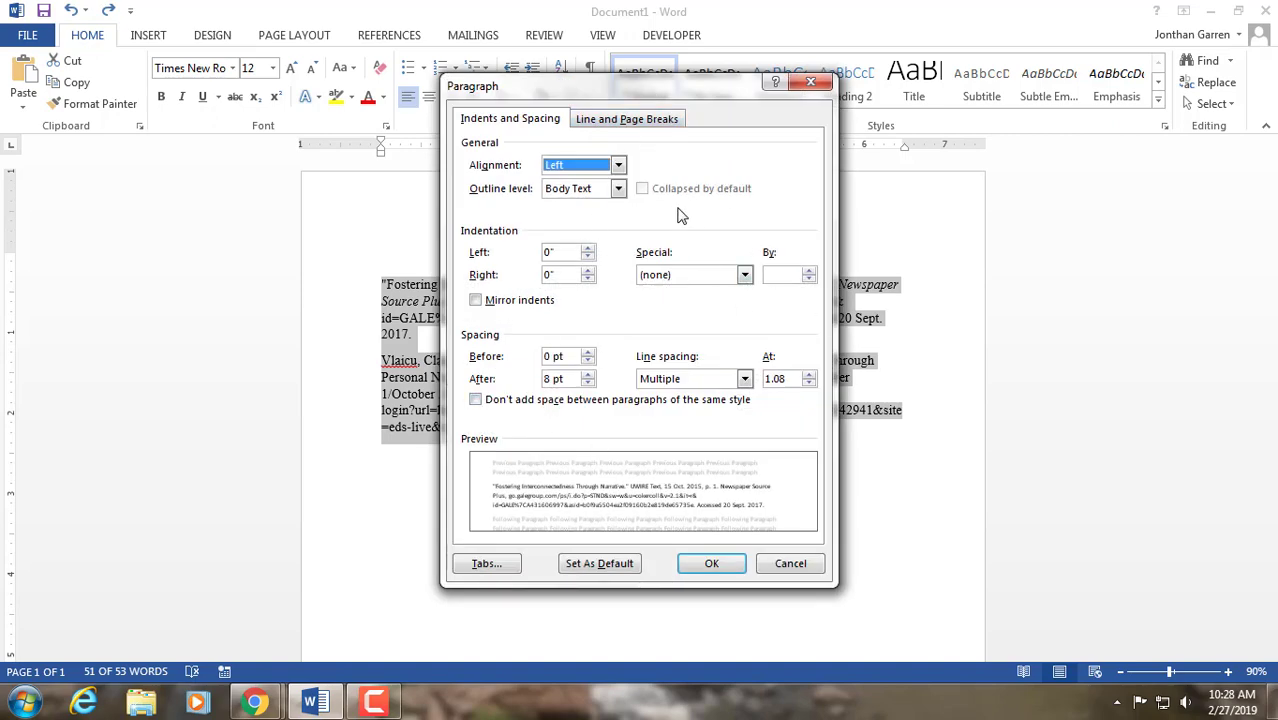
{"action": "left_click", "coordinate": [744, 276]}
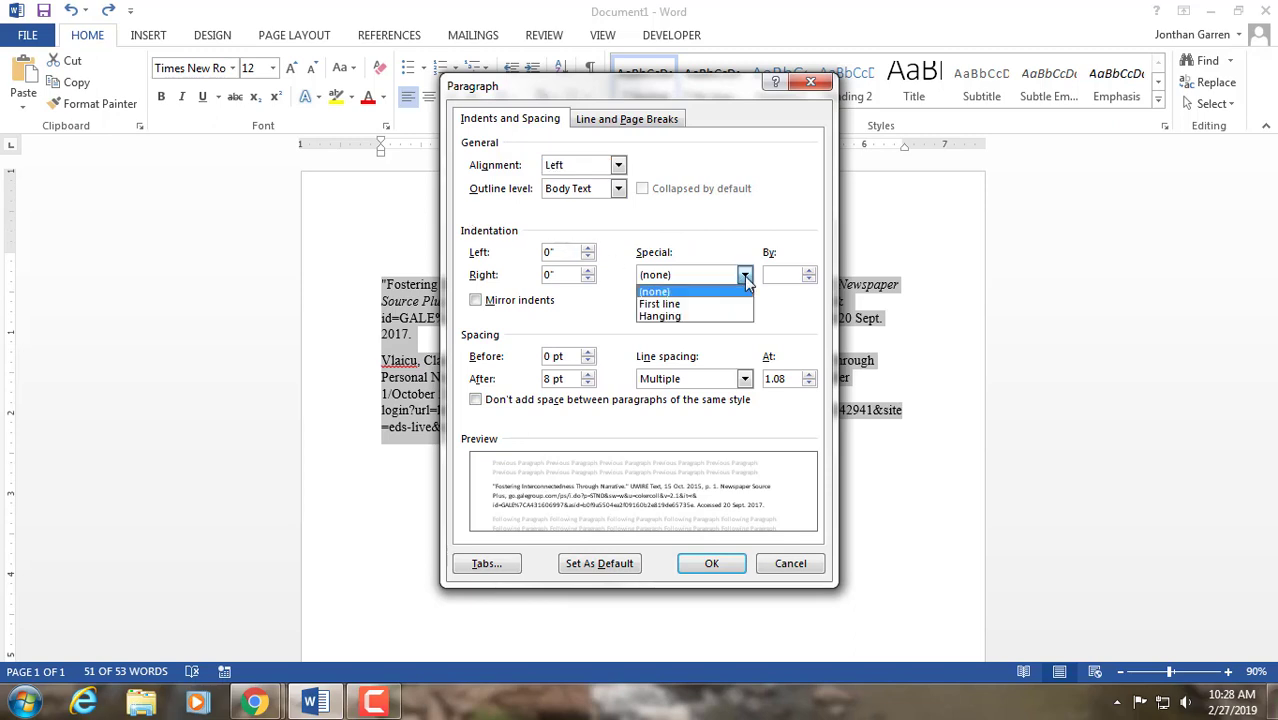
{"action": "left_click", "coordinate": [692, 317]}
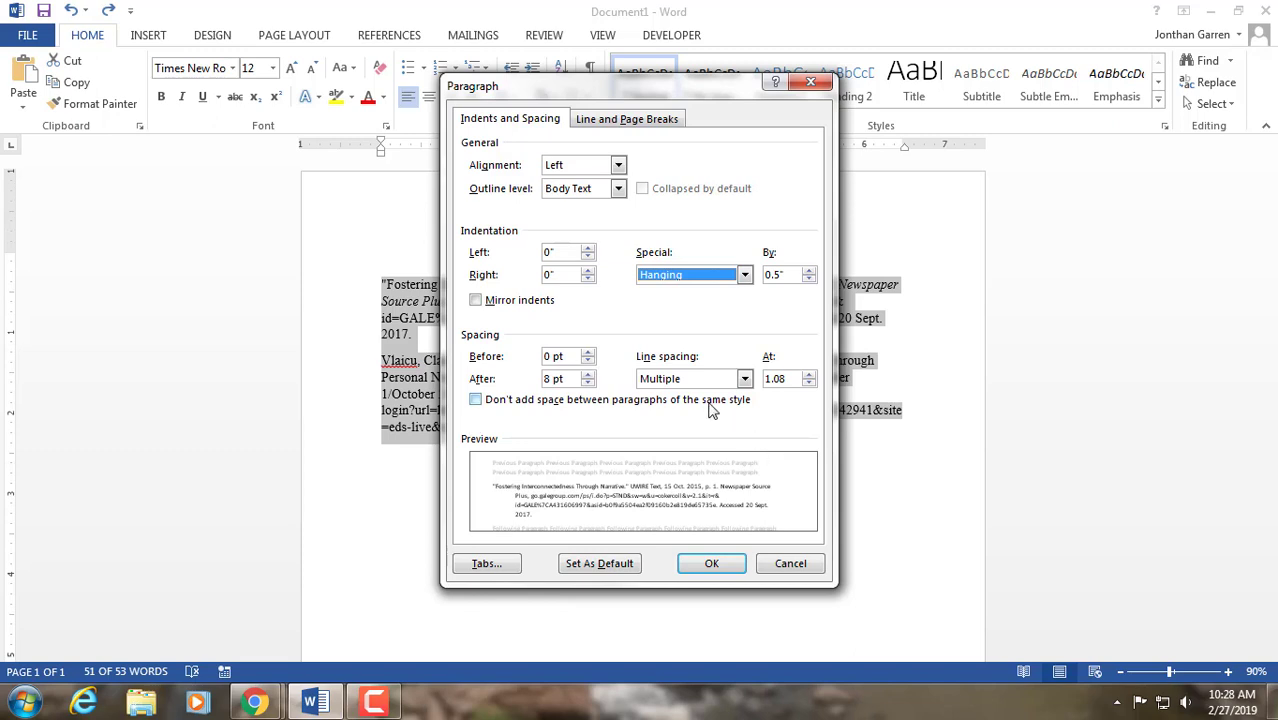
- Set the entries to 0 pt spacing after and double line spacing, with no added space between paragraphs of the same style
{"action": "left_click", "coordinate": [588, 383]}
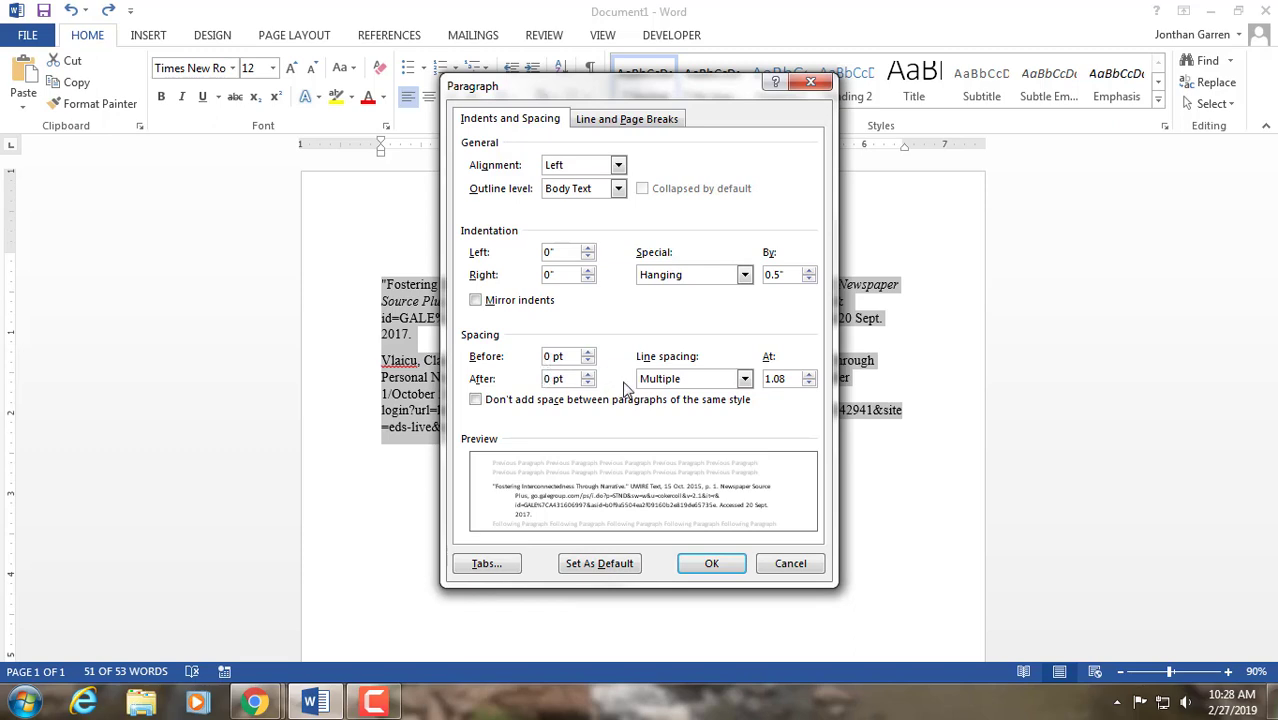
{"action": "left_click", "coordinate": [744, 378]}
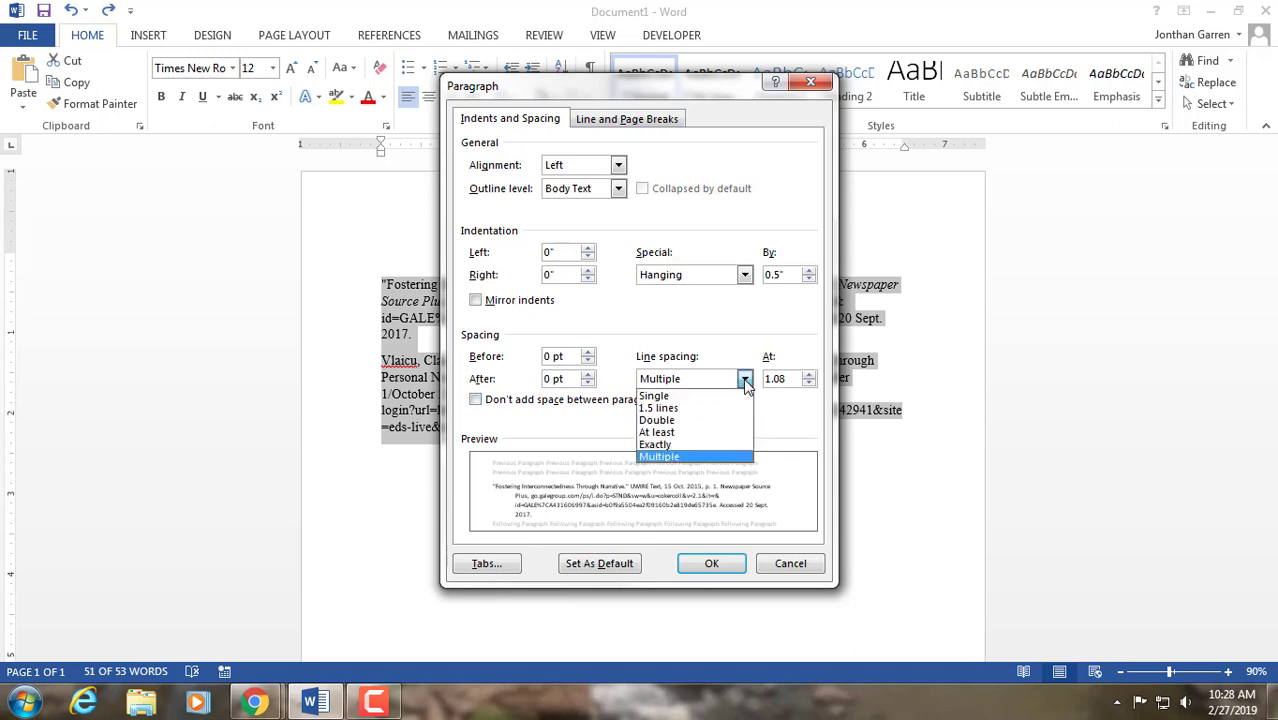
{"action": "left_click", "coordinate": [688, 422]}
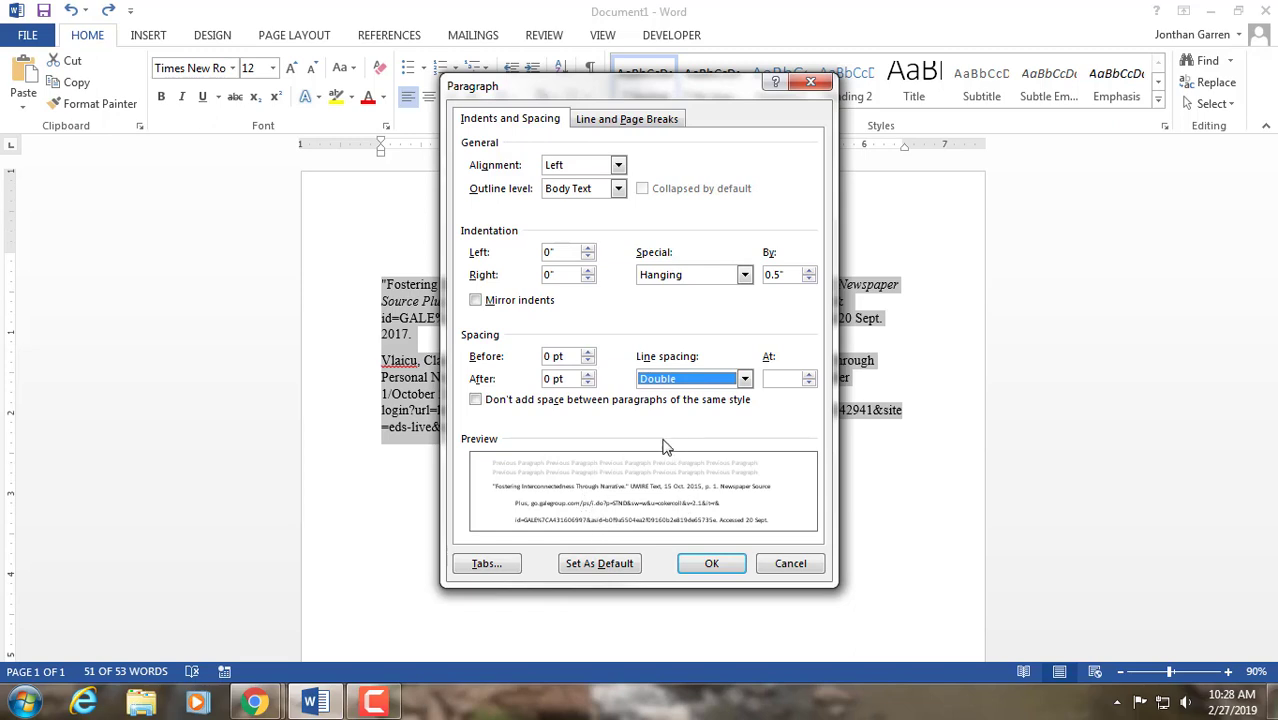
{"action": "left_click", "coordinate": [476, 400]}
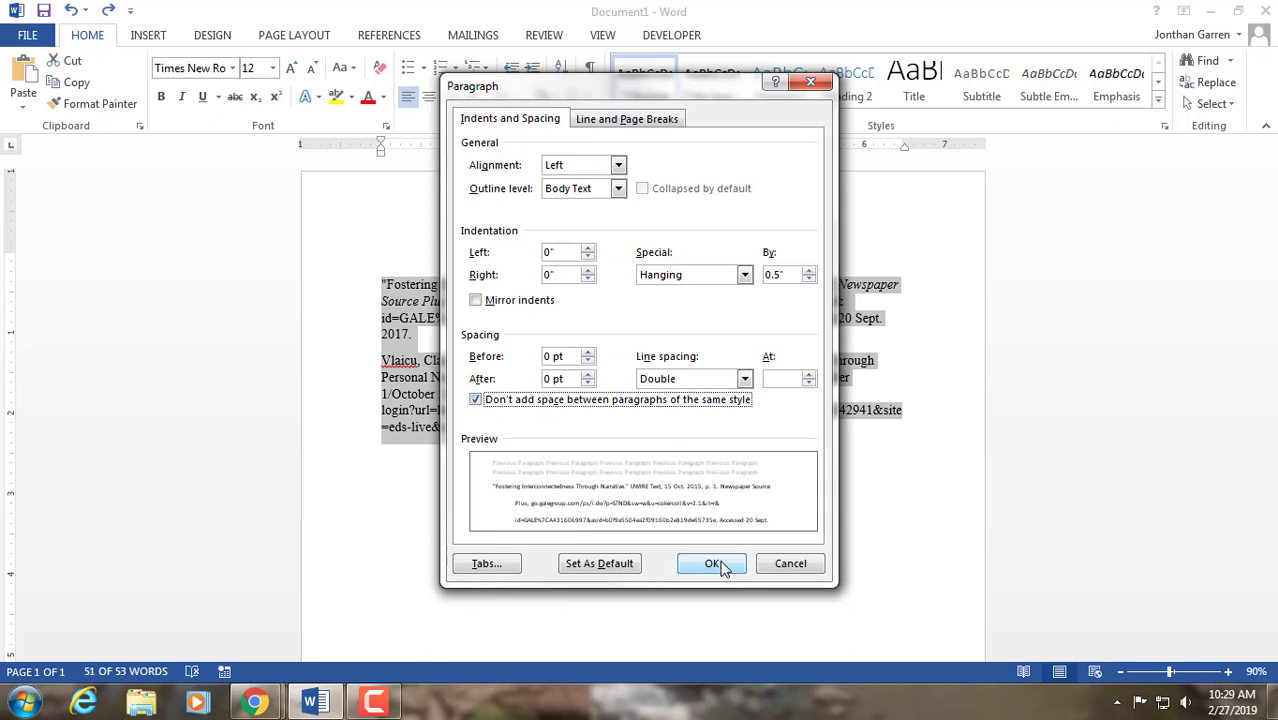
{"action": "left_click", "coordinate": [718, 565]}
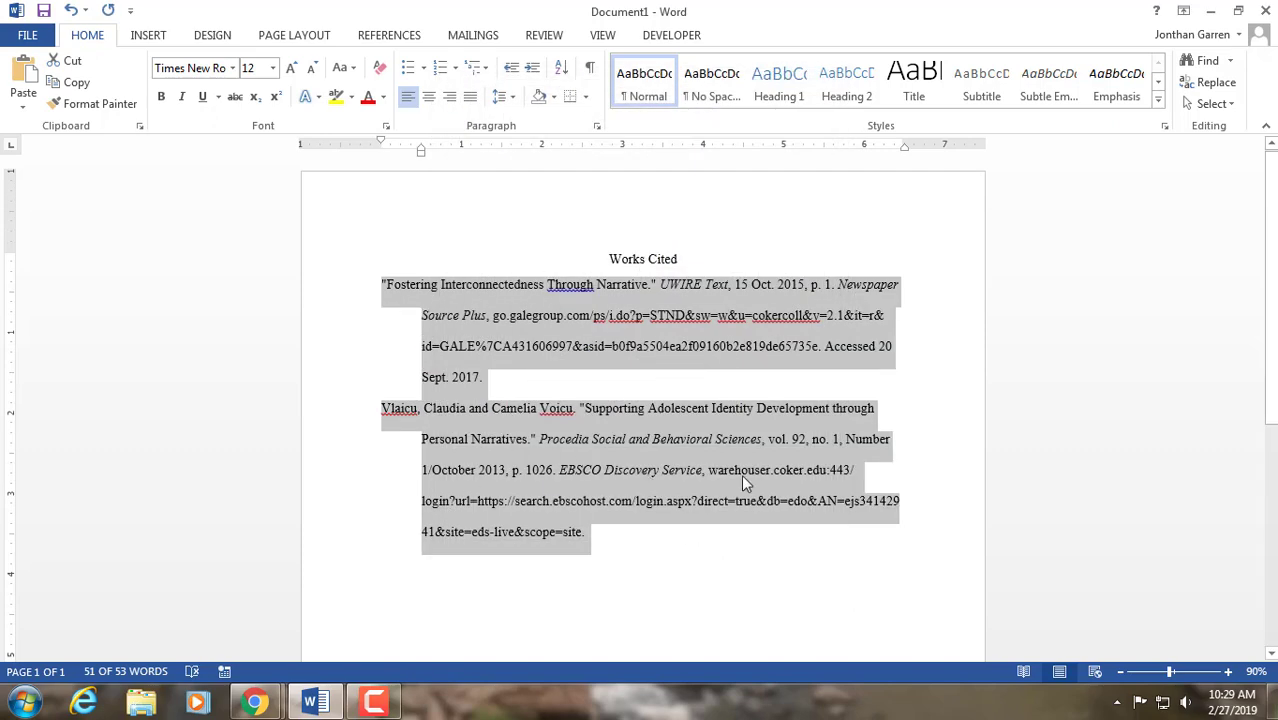
{"action": "left_click", "coordinate": [930, 433]}
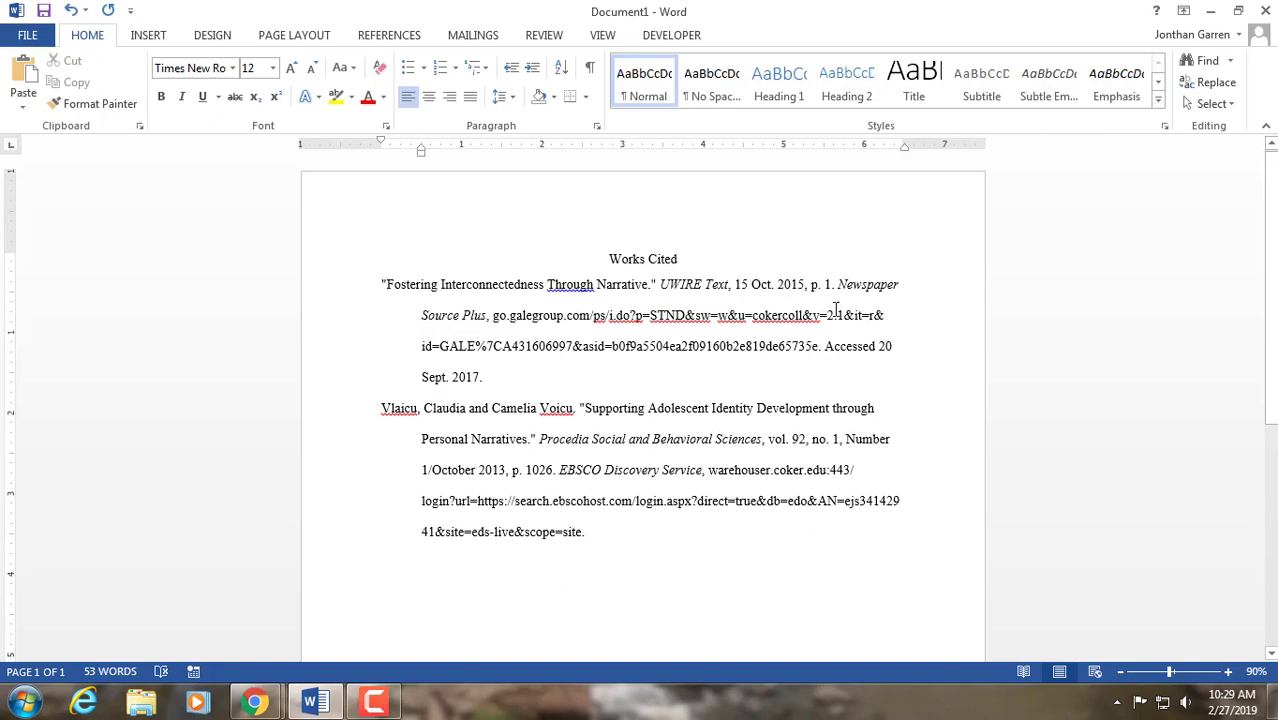
- Switch to the Google Docs document in Chrome and apply a 0.5-inch hanging indent to the Work Cited heading and entries
{"action": "left_click", "coordinate": [1210, 16]}
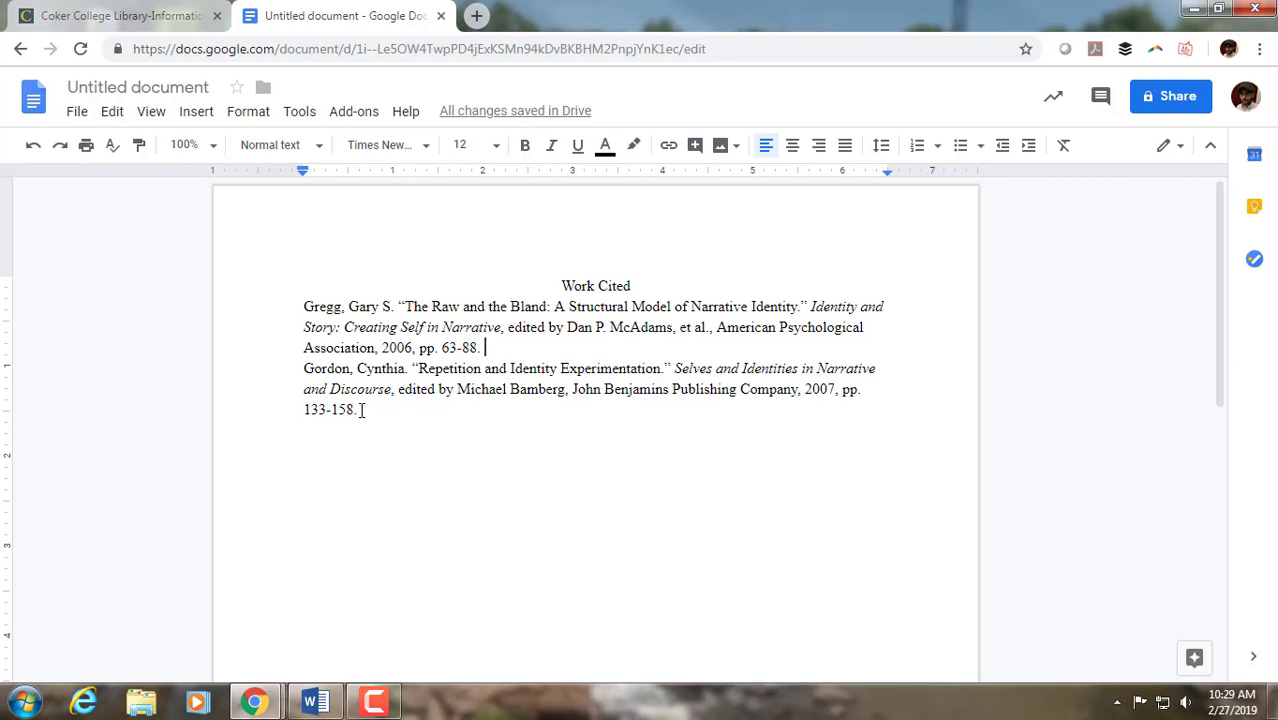
{"action": "left_click_drag", "start_coordinate": [359, 410], "coordinate": [301, 306]}
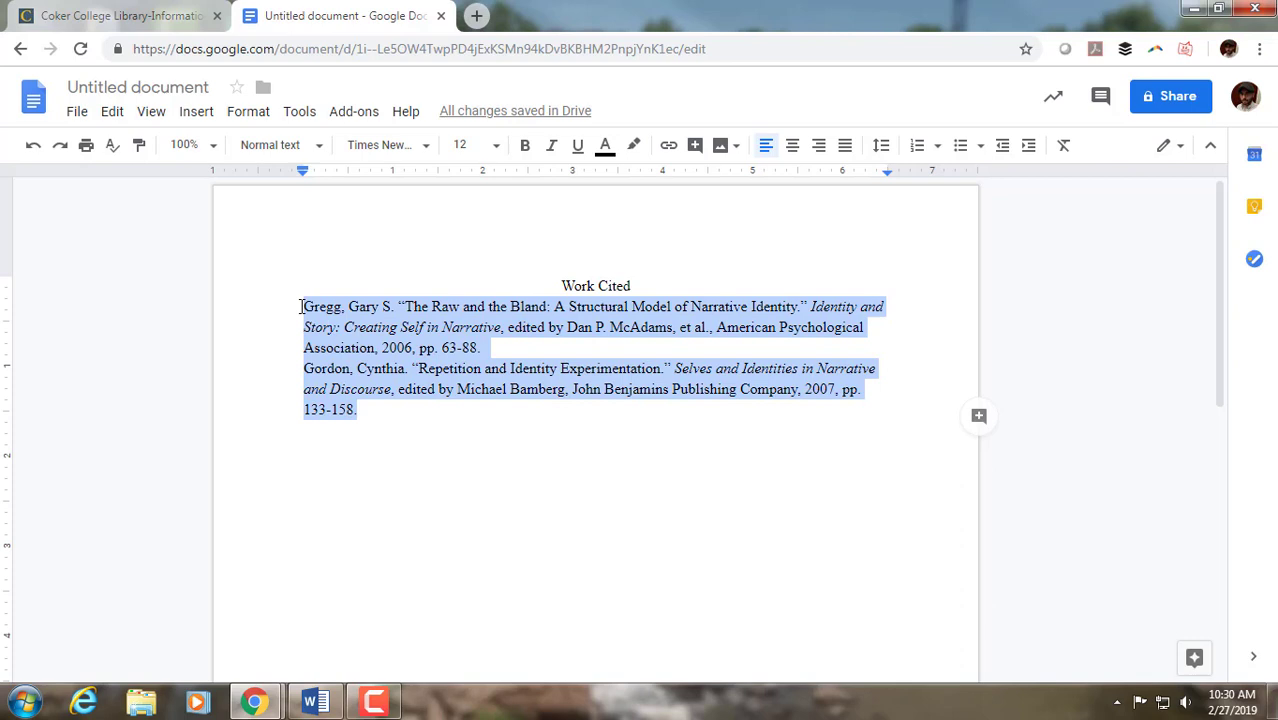
{"action": "left_click_drag", "start_coordinate": [358, 411], "coordinate": [304, 288]}
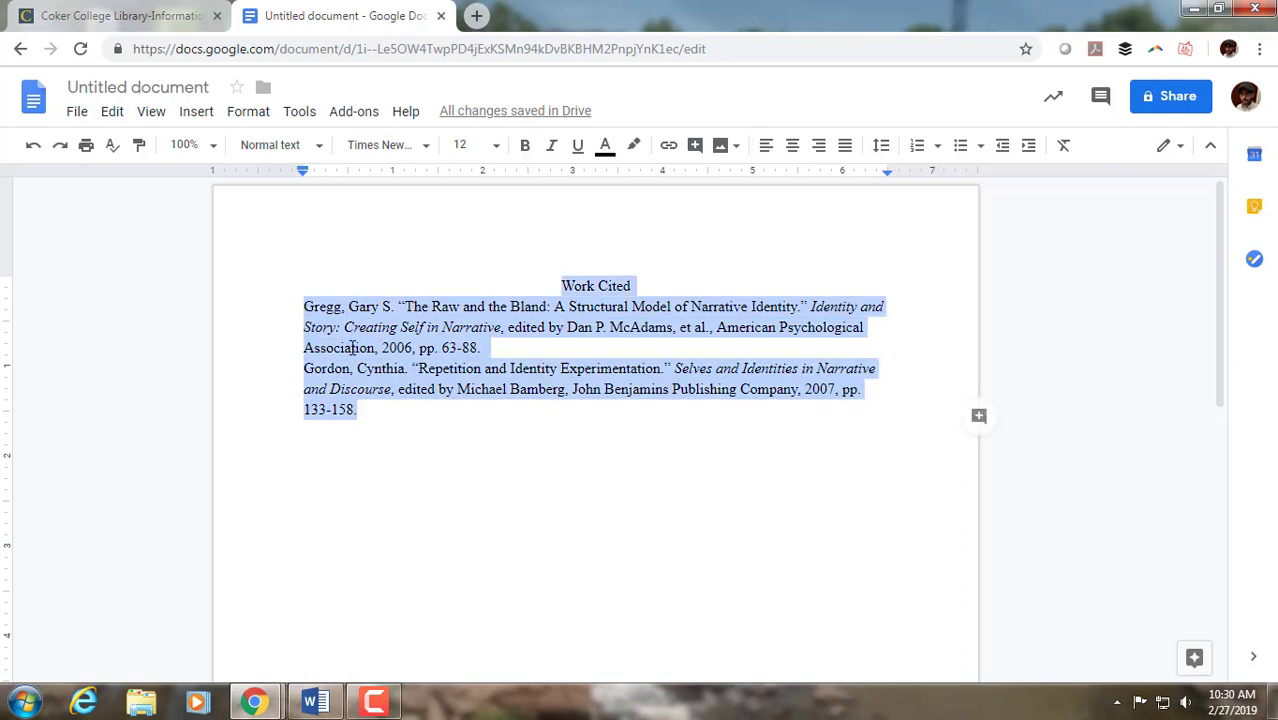
{"action": "left_click", "coordinate": [250, 112]}
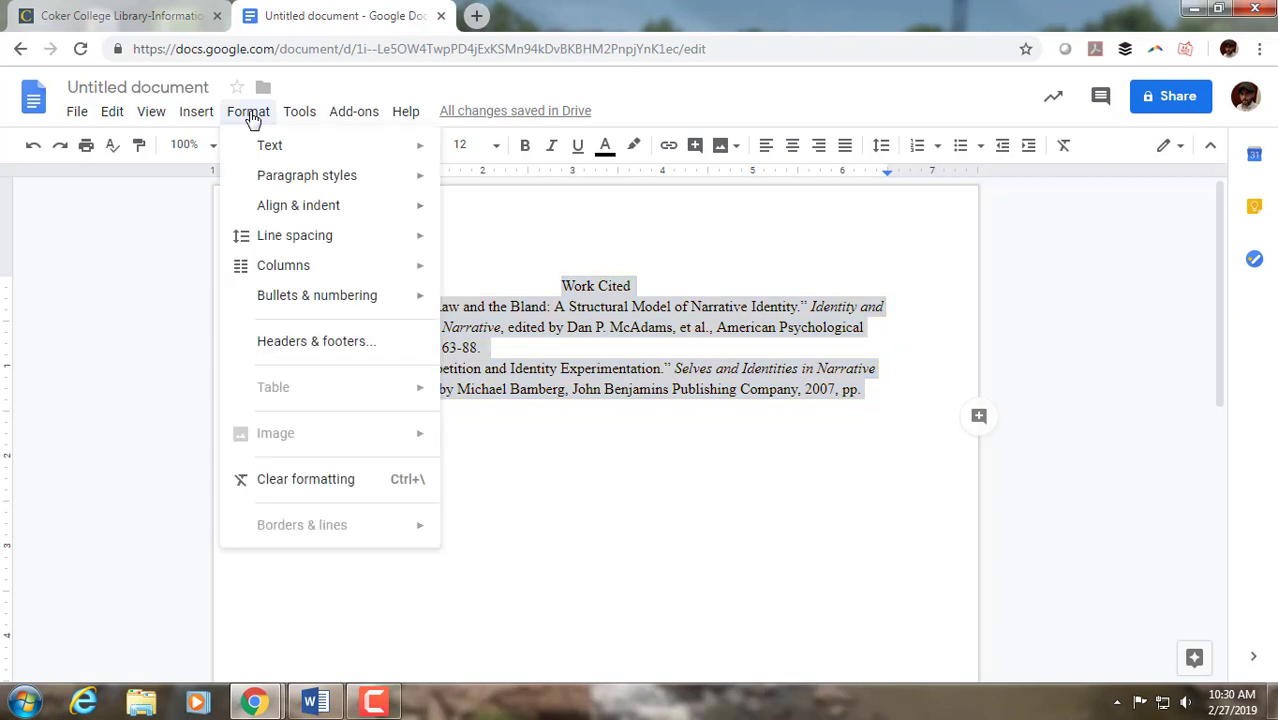
{"action": "mouse_move", "coordinate": [343, 211]}
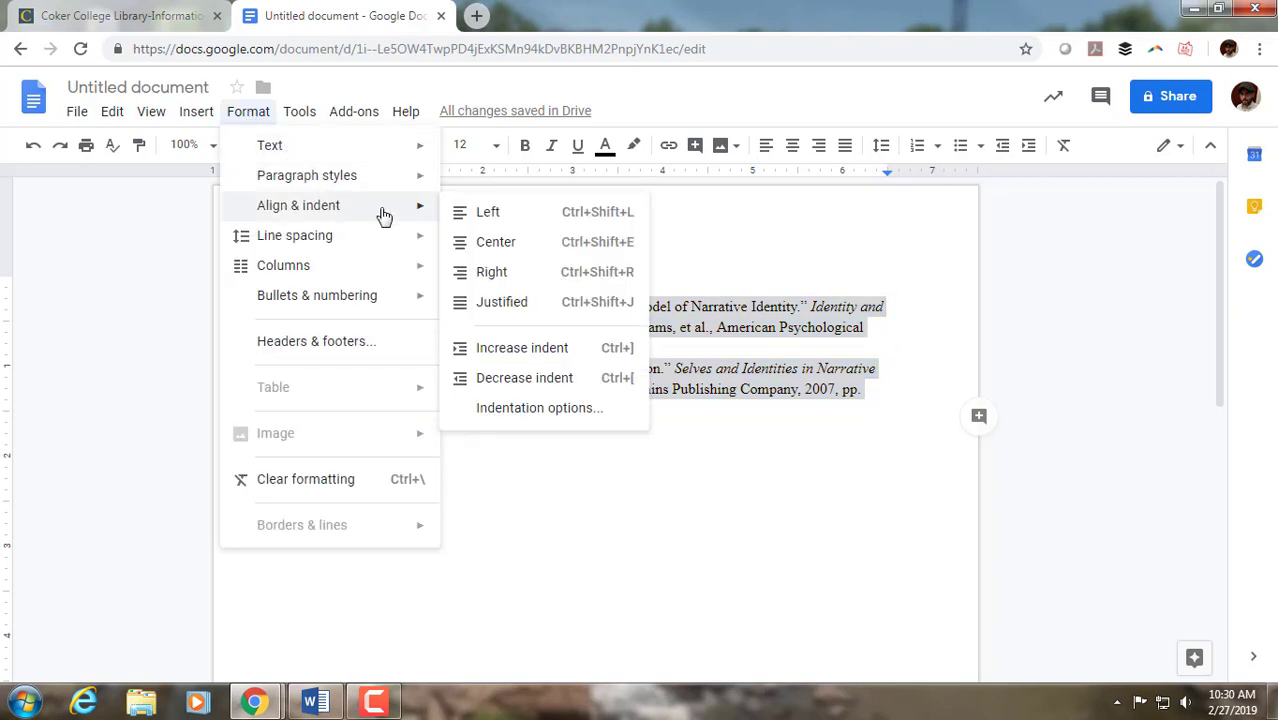
{"action": "left_click", "coordinate": [520, 409]}
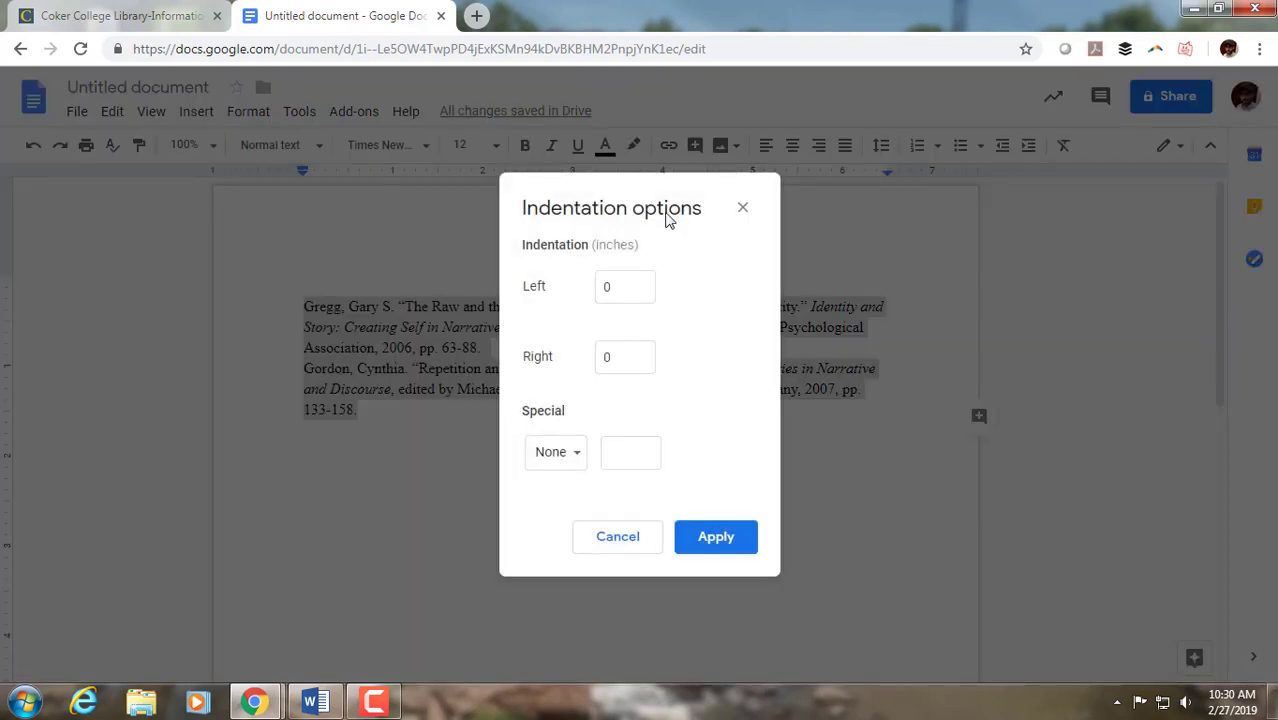
{"action": "left_click", "coordinate": [576, 457]}
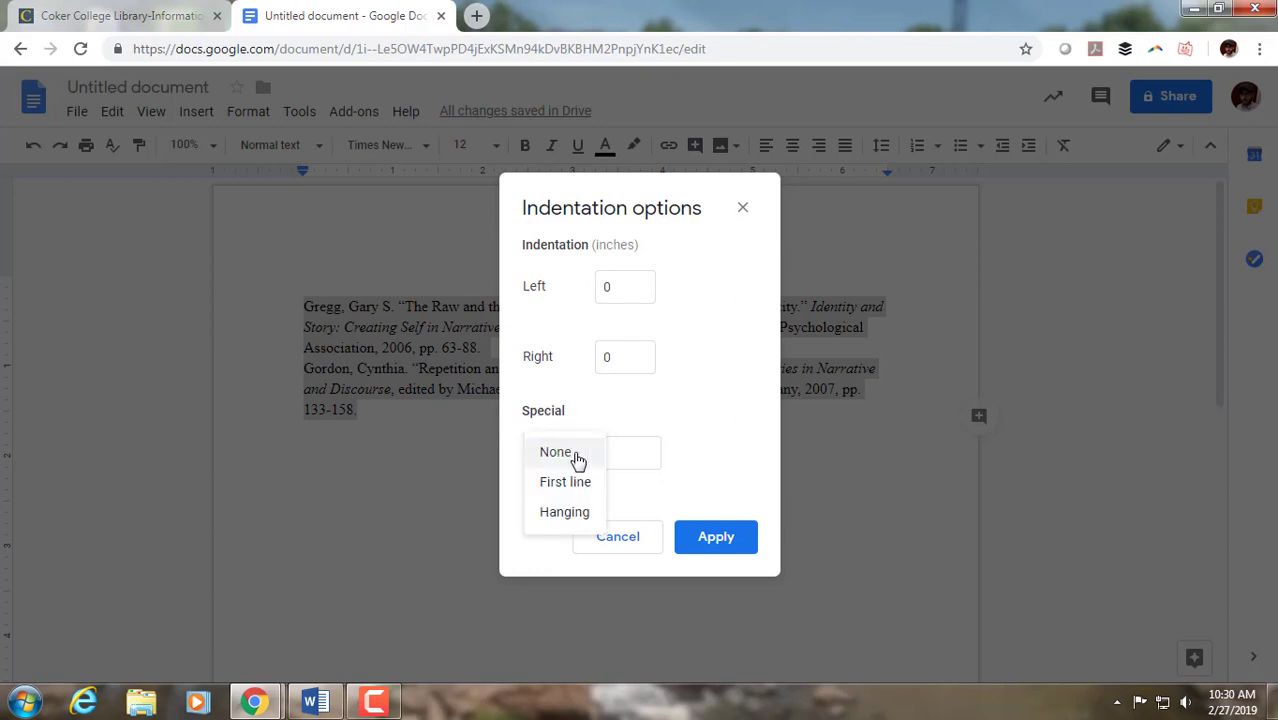
{"action": "left_click", "coordinate": [565, 513]}
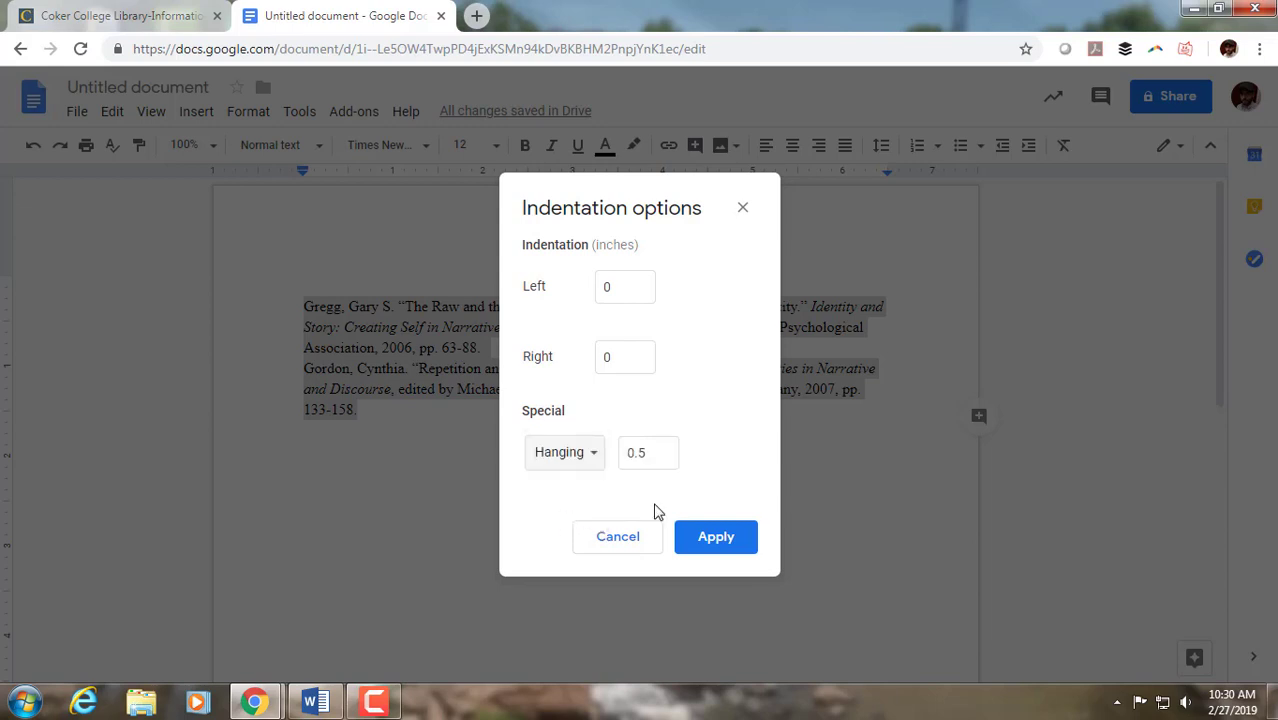
{"action": "left_click", "coordinate": [716, 545]}
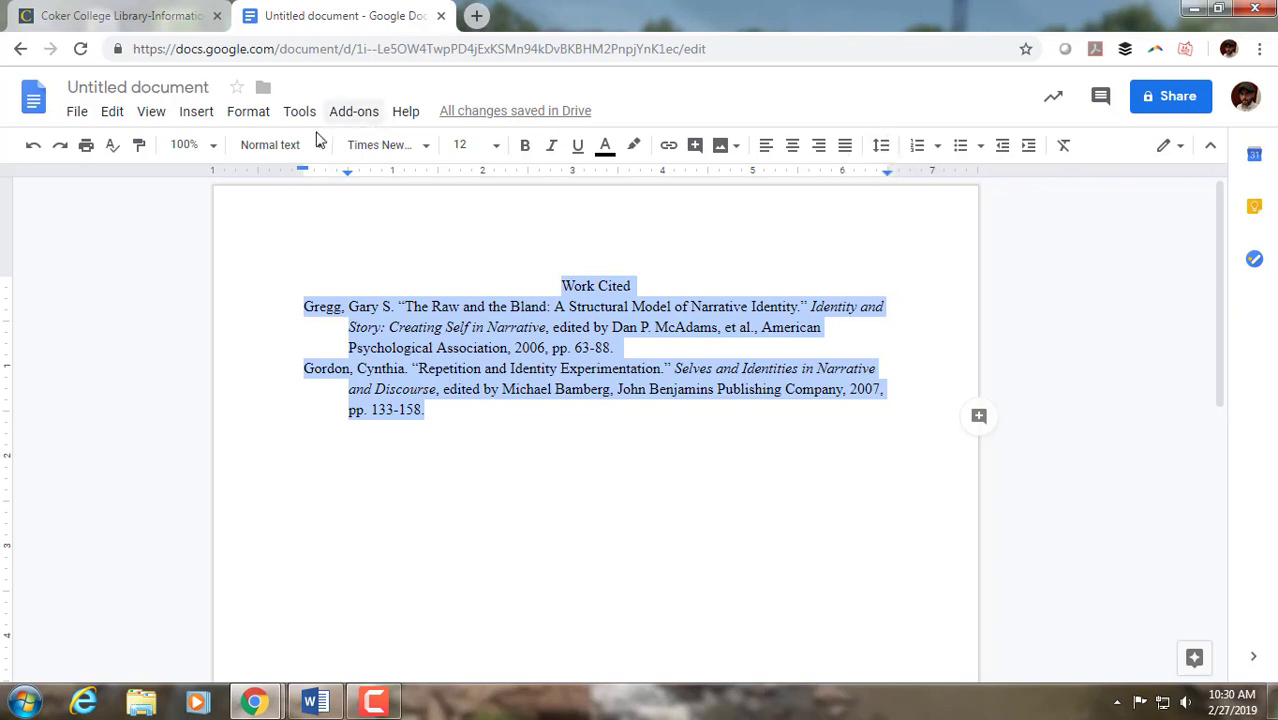
{"action": "left_click", "coordinate": [250, 113]}
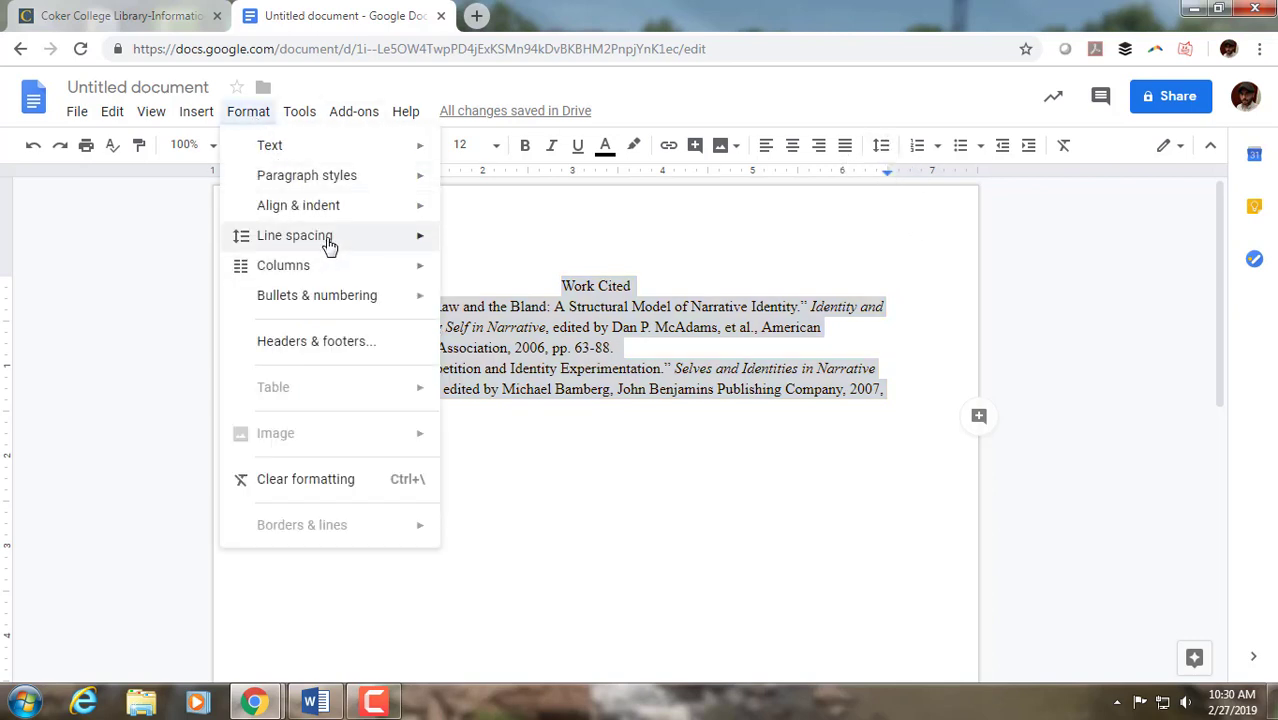
{"action": "mouse_move", "coordinate": [331, 243]}
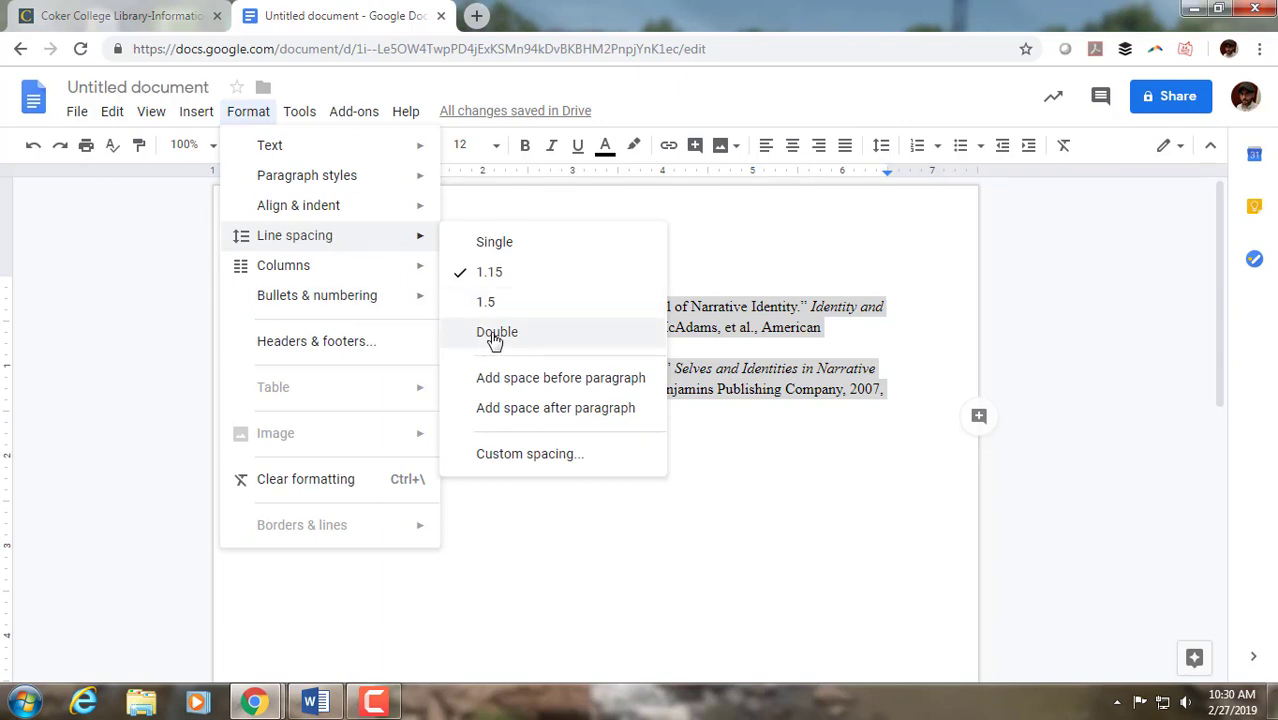
{"action": "left_click", "coordinate": [1150, 248]}
{"action": "left_click", "coordinate": [1033, 217]}
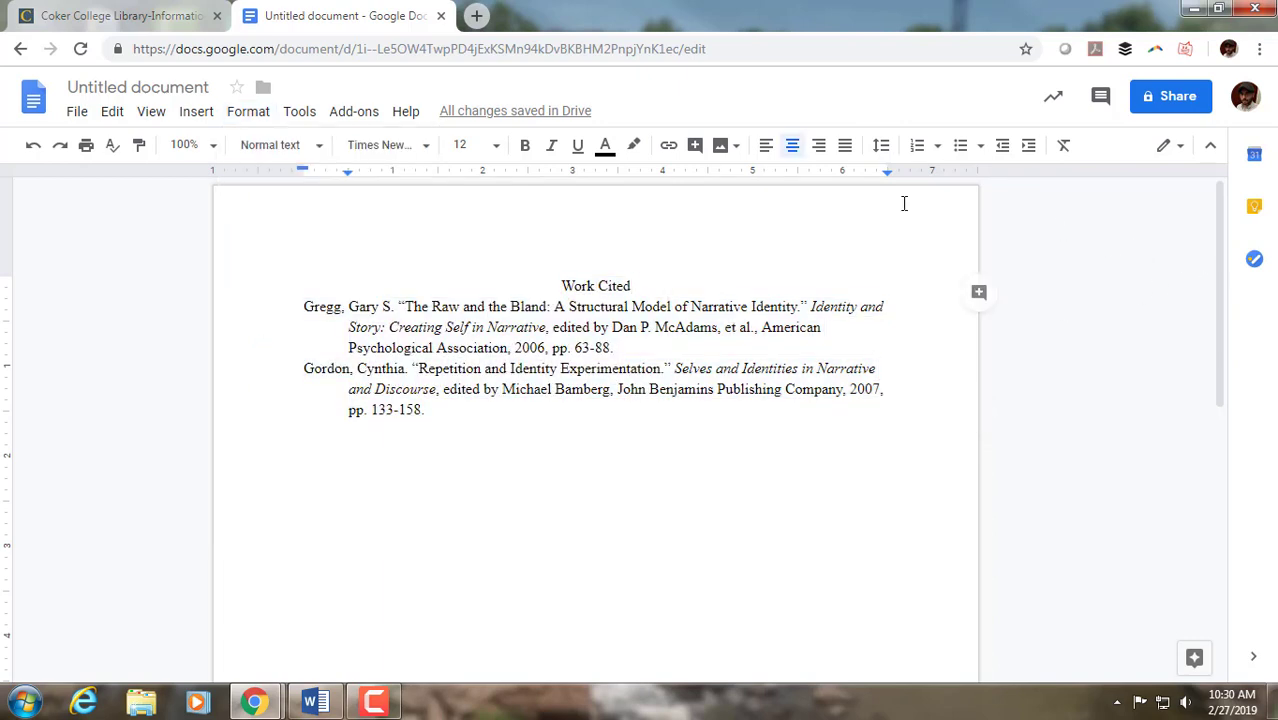
- Apply double line spacing to the Work Cited heading and both entries
{"action": "left_click_drag", "start_coordinate": [425, 410], "coordinate": [300, 282]}
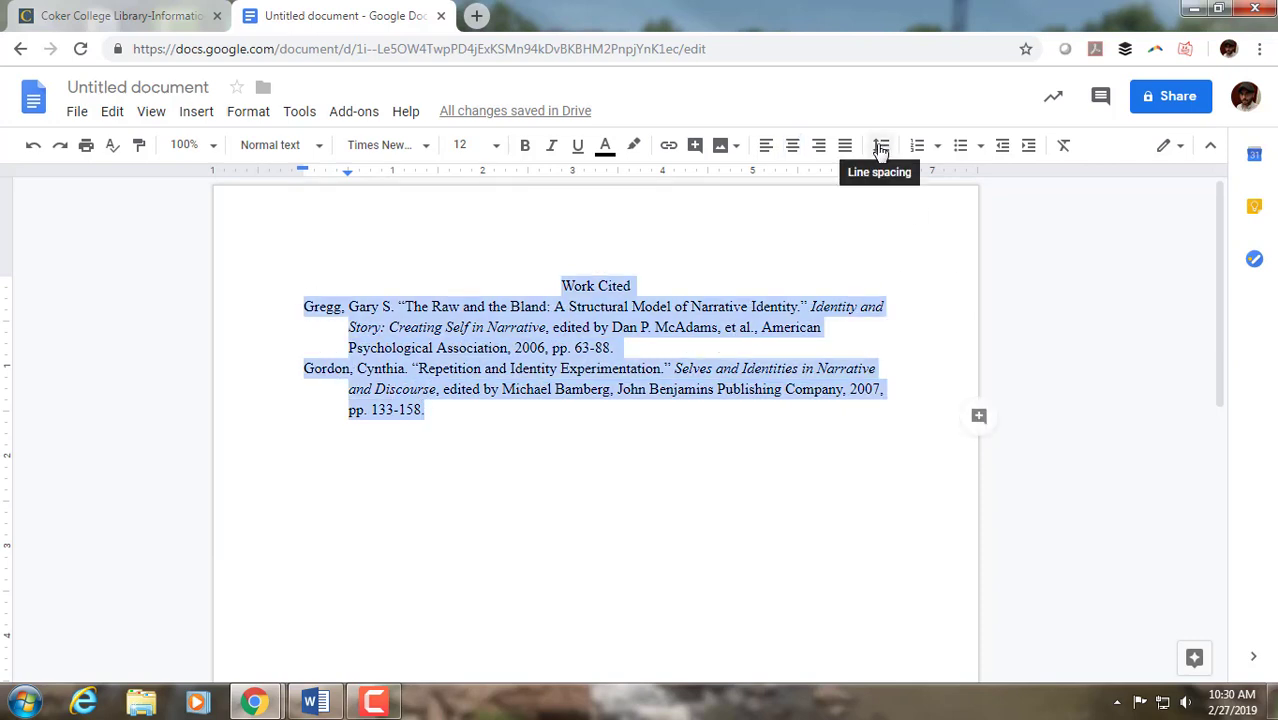
{"action": "left_click", "coordinate": [880, 148]}
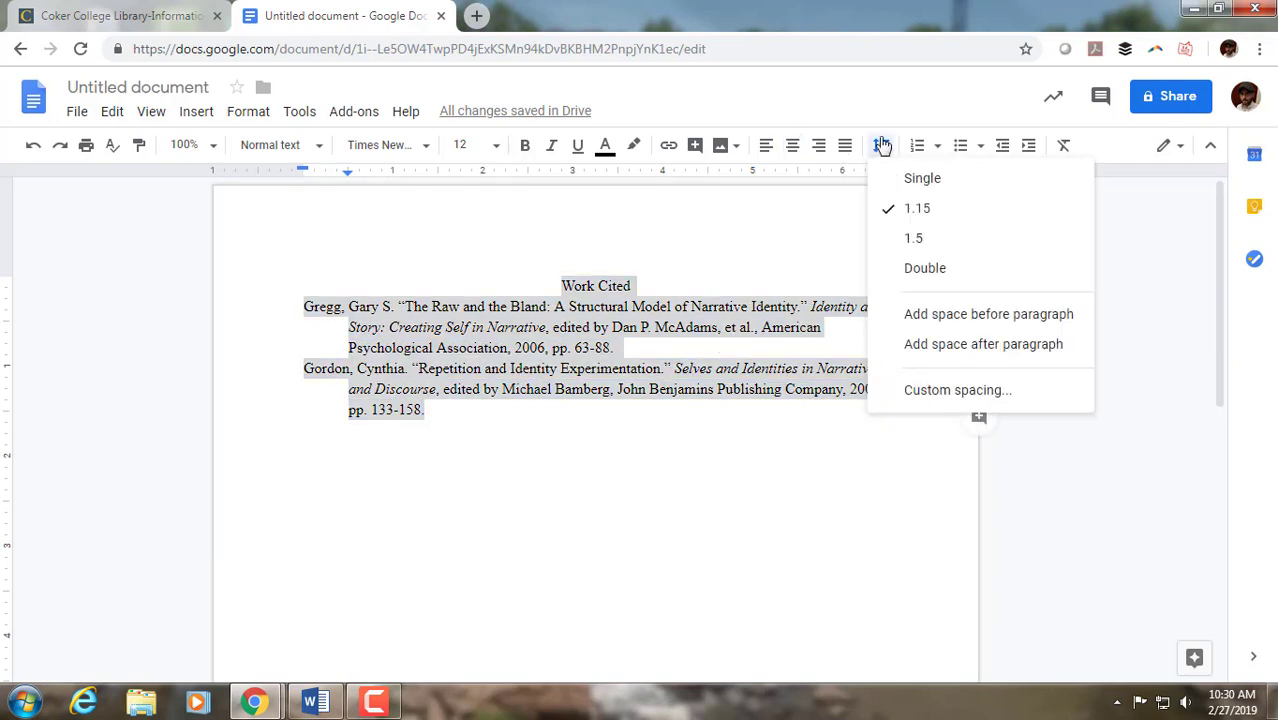
{"action": "left_click", "coordinate": [947, 276]}
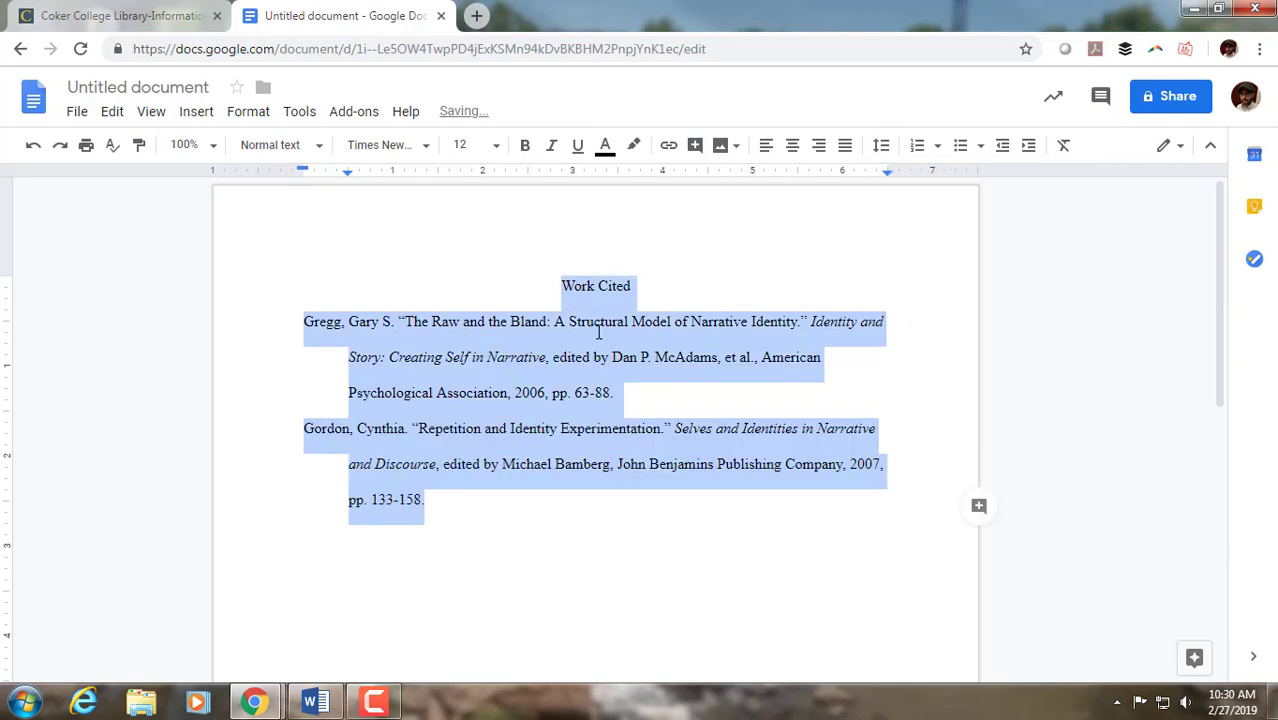
{"action": "left_click", "coordinate": [456, 512]}
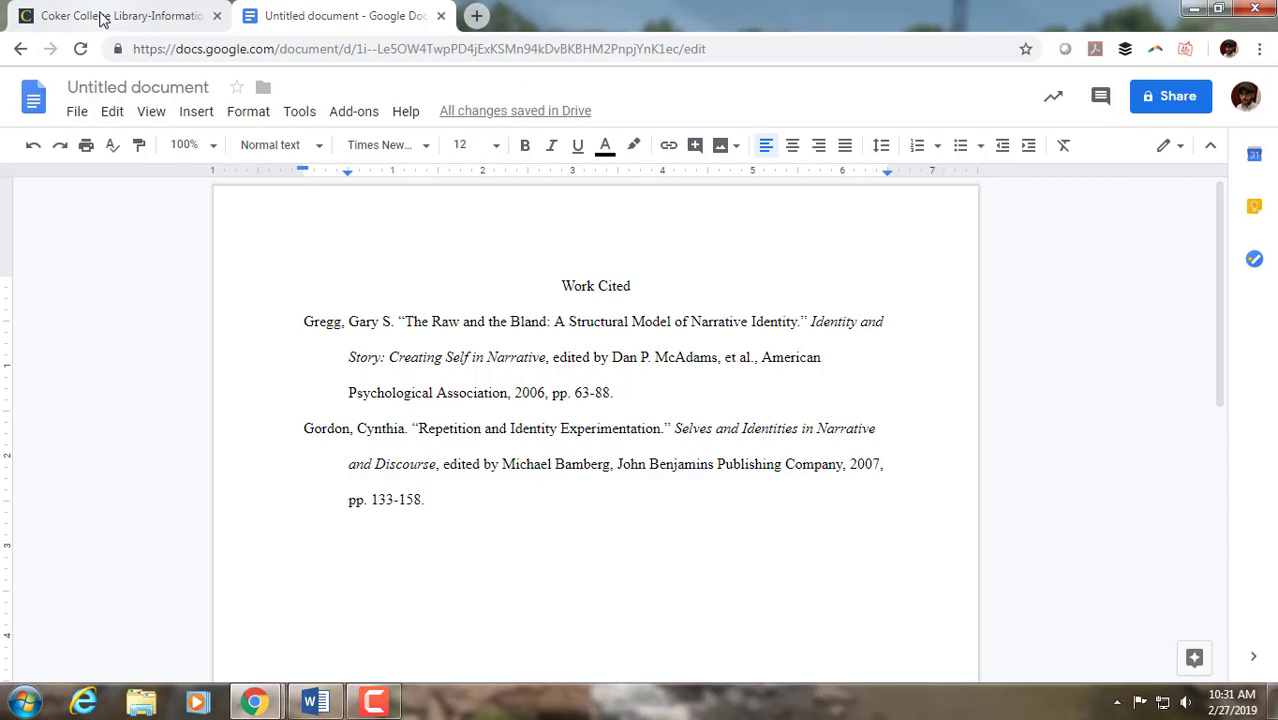
- Go to the home page of the Coker College Library website in the other browser tab
{"action": "left_click", "coordinate": [103, 19]}
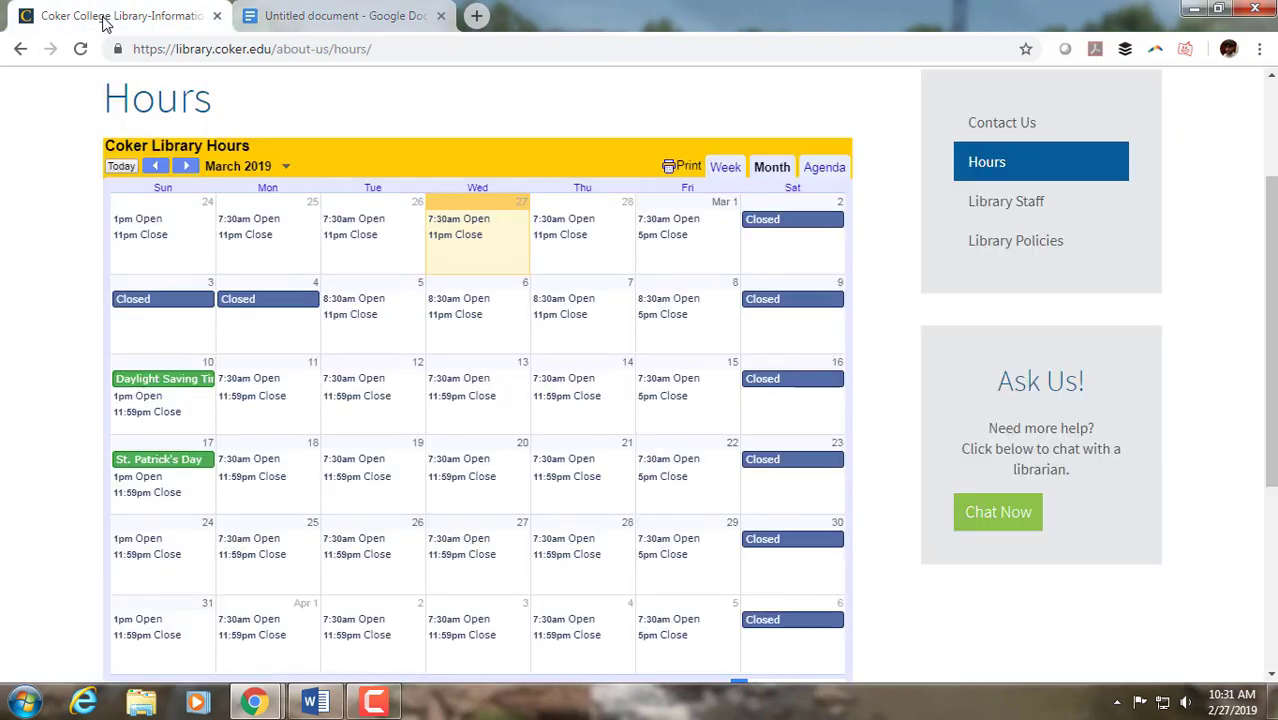
{"action": "scroll", "coordinate": [678, 131], "scroll_direction": "up", "scroll_amount": 2}
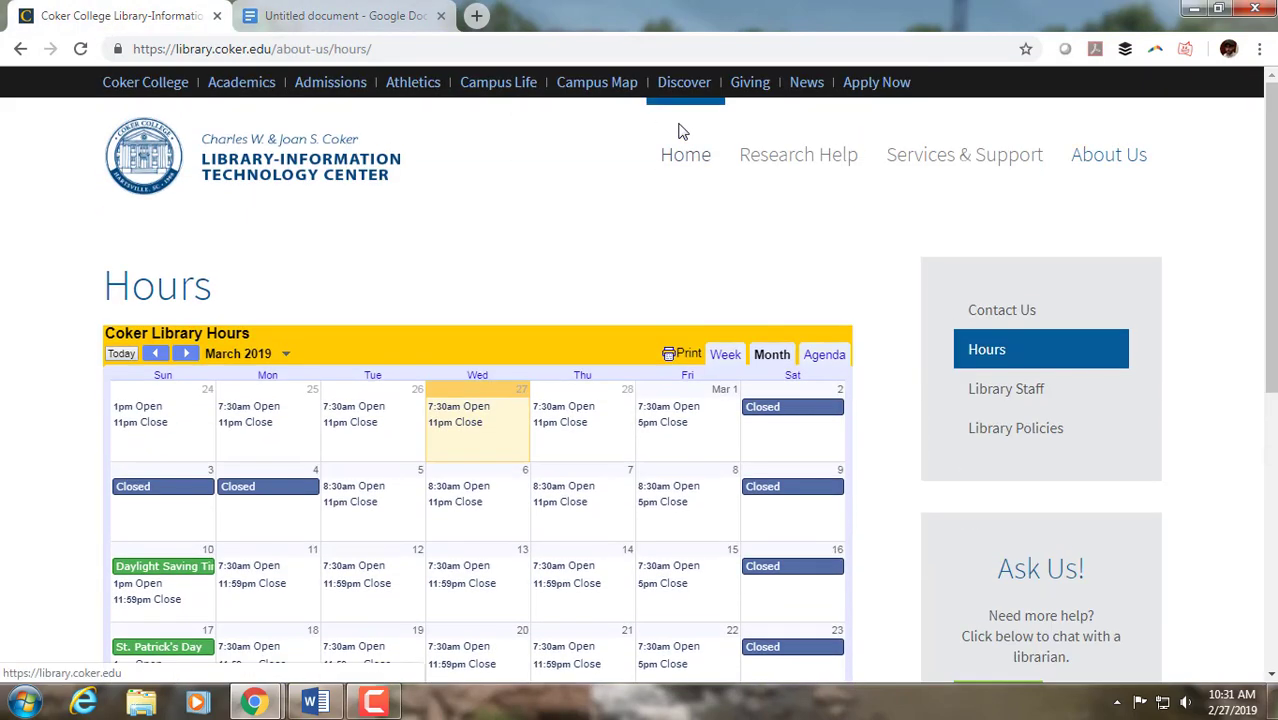
{"action": "left_click", "coordinate": [681, 156]}
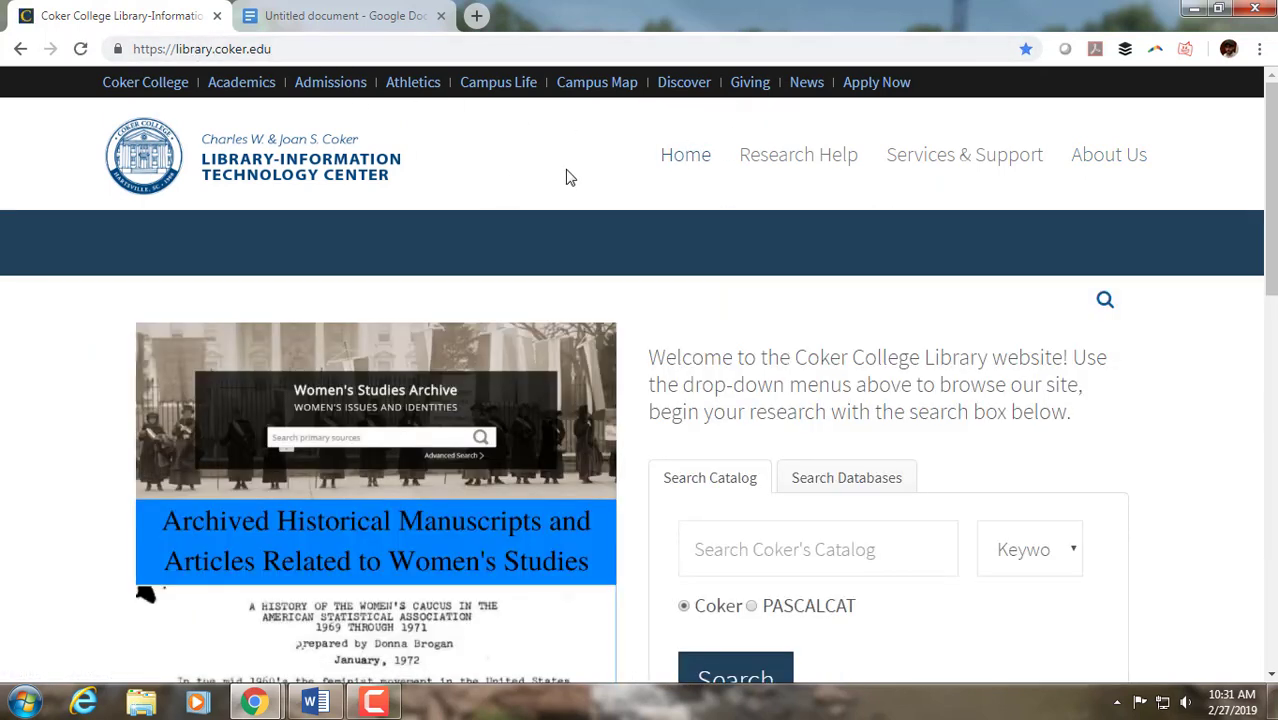
- Open the library's Contact Us page and view the Email section, collapsing it when done
{"action": "mouse_move", "coordinate": [1058, 140]}
{"action": "mouse_move", "coordinate": [1113, 156]}
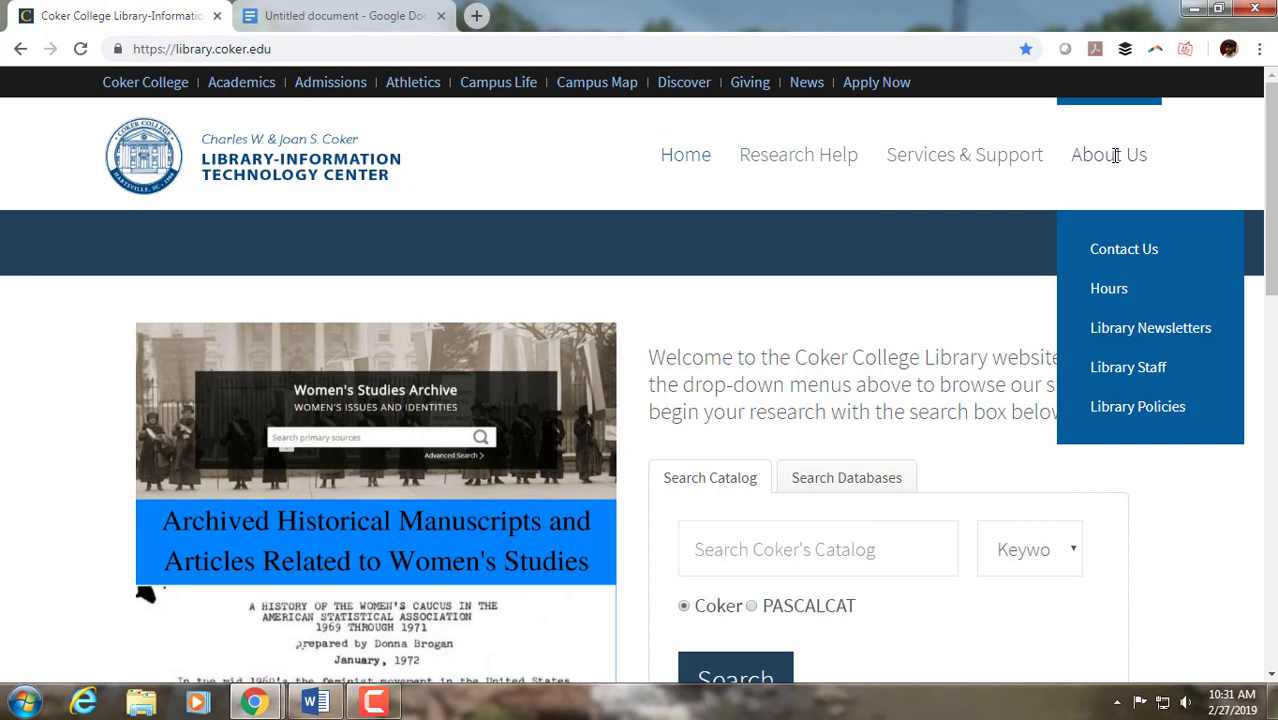
{"action": "left_click", "coordinate": [1142, 252]}
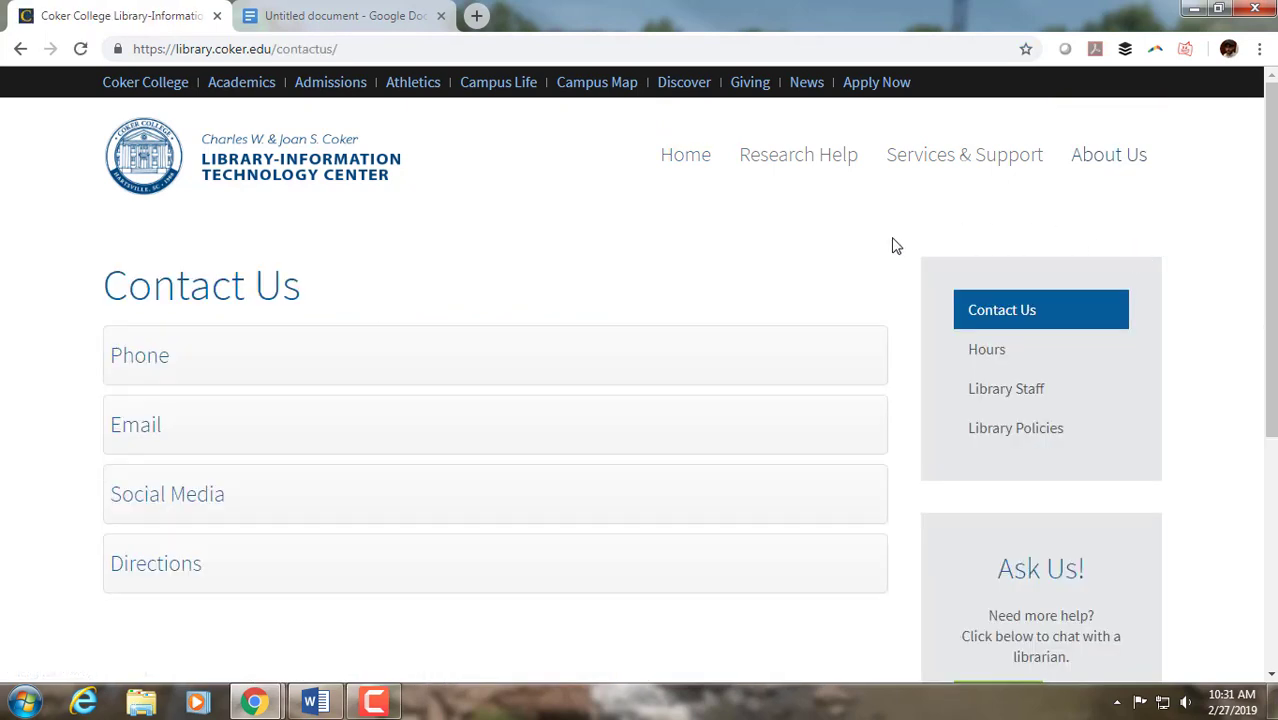
{"action": "left_click", "coordinate": [343, 431]}
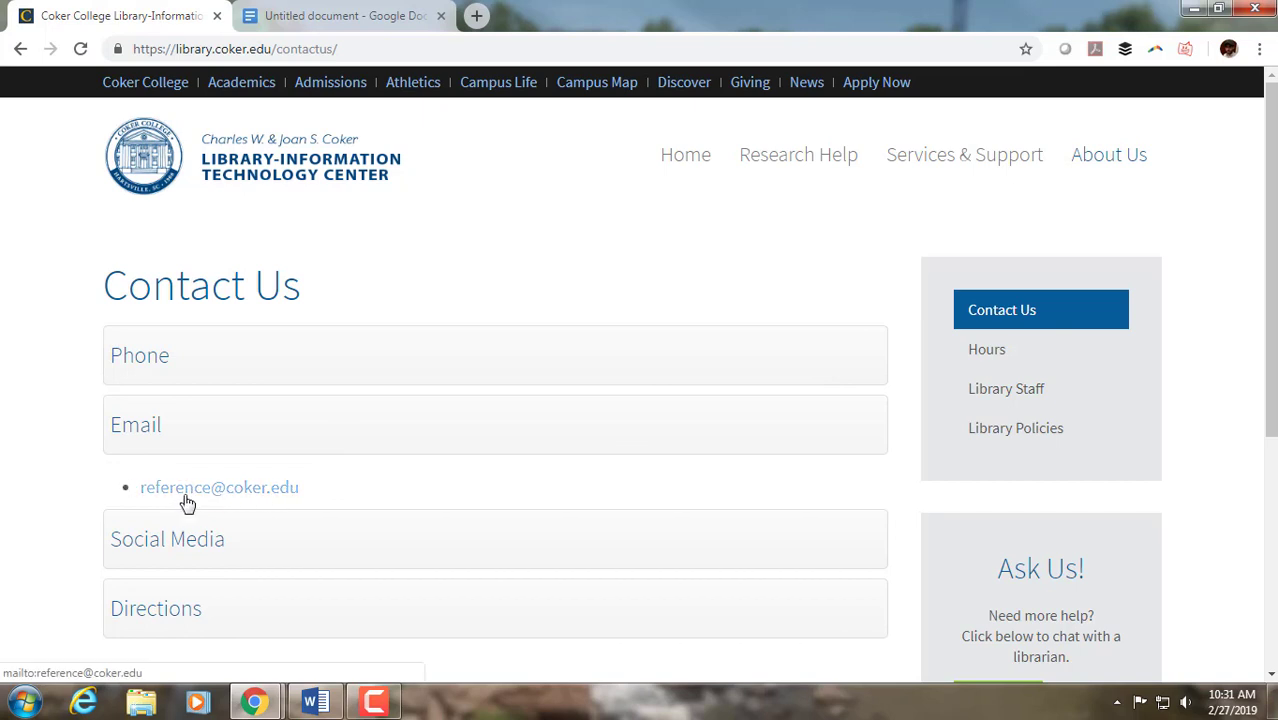
{"action": "left_click", "coordinate": [422, 440]}
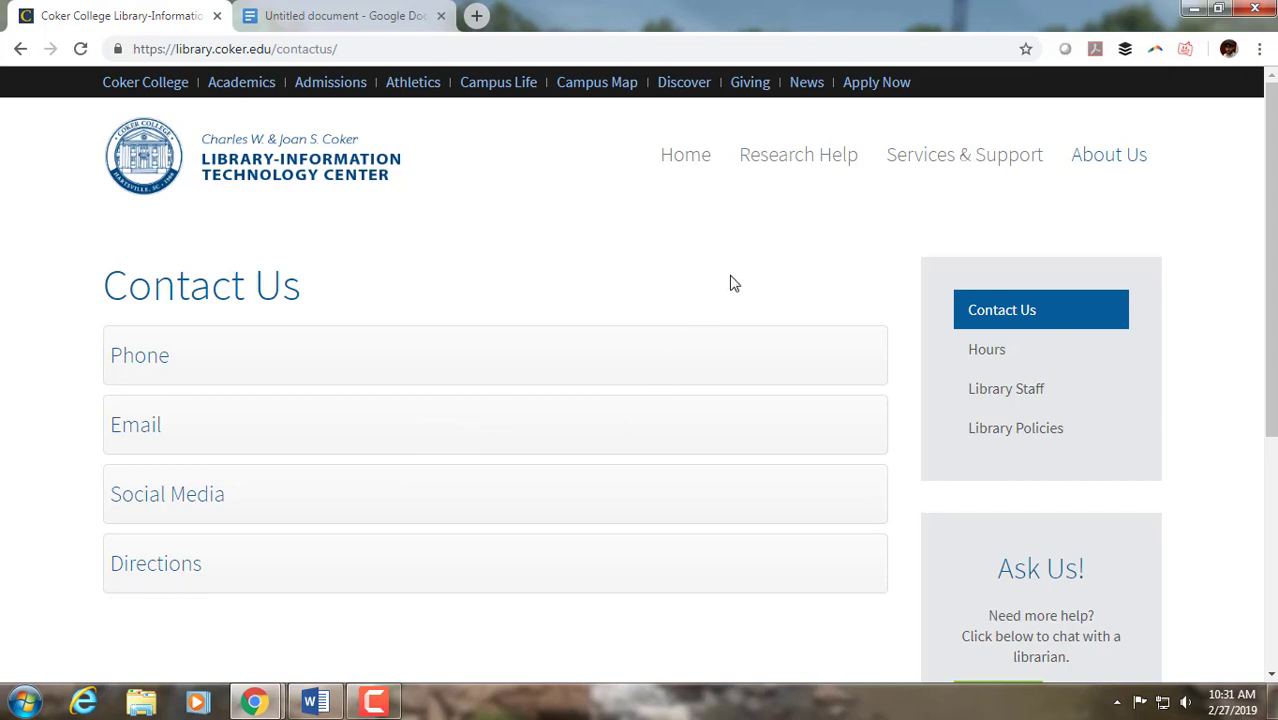
- Open the Library Staff page and view the Instruction & Outreach Librarian's contact details, collapsing the entry when done
{"action": "mouse_move", "coordinate": [1109, 154]}
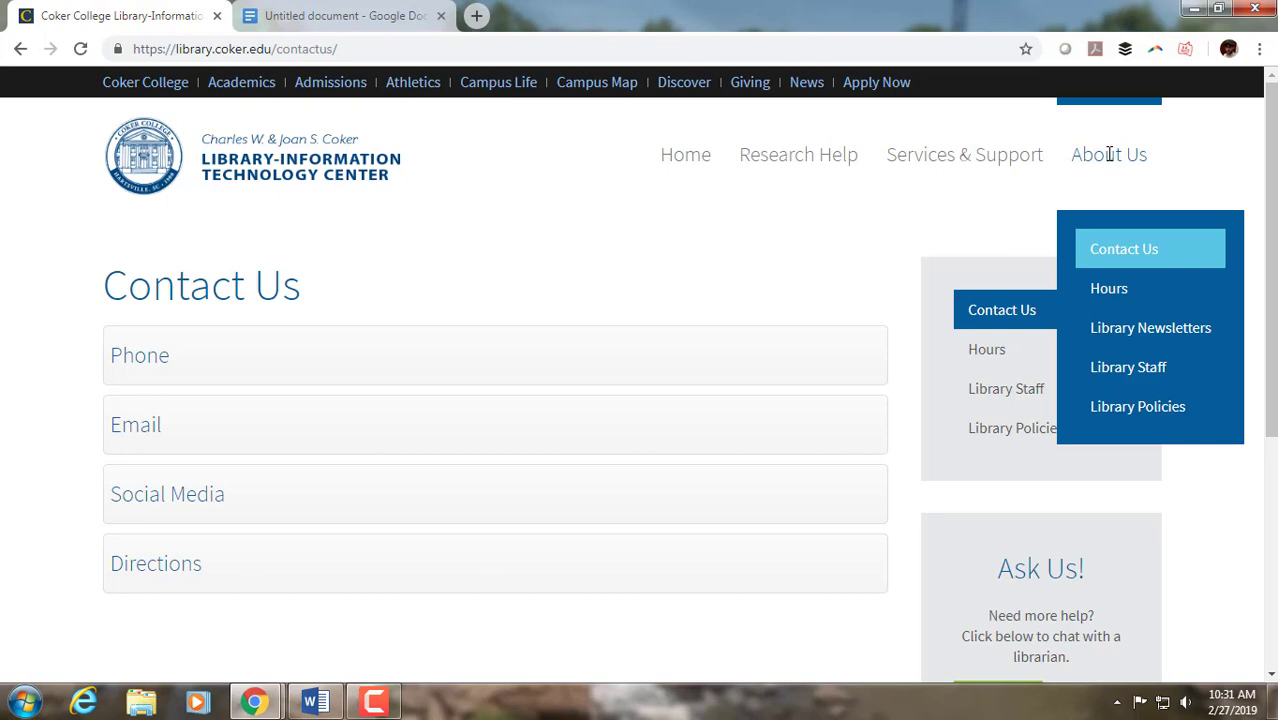
{"action": "left_click", "coordinate": [1126, 382]}
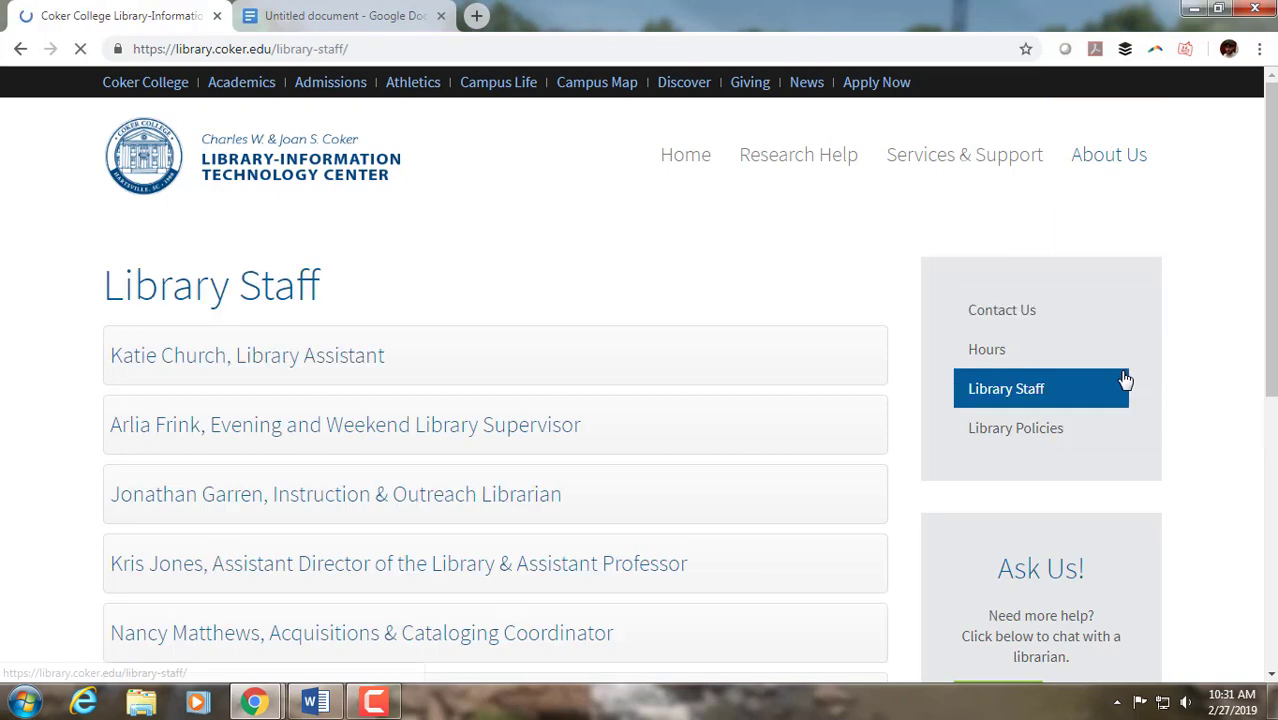
{"action": "scroll", "coordinate": [920, 283], "scroll_direction": "down", "scroll_amount": 3}
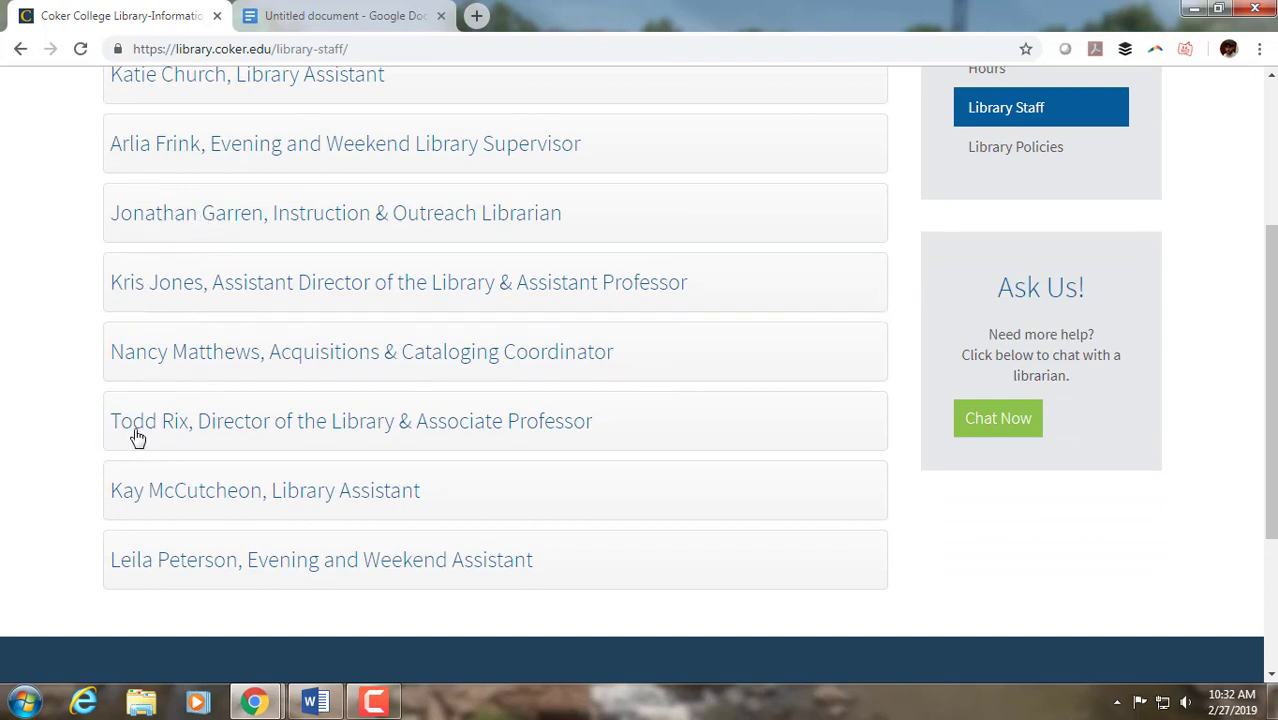
{"action": "left_click", "coordinate": [322, 220]}
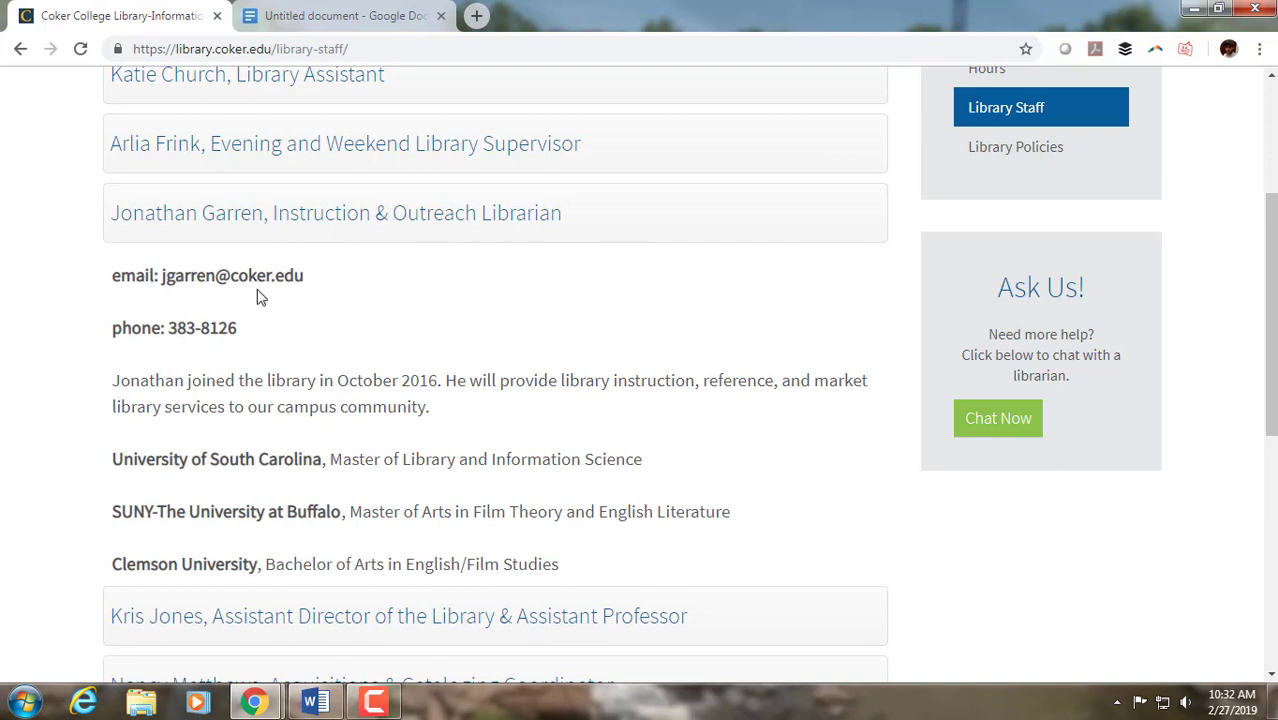
{"action": "left_click", "coordinate": [708, 232]}
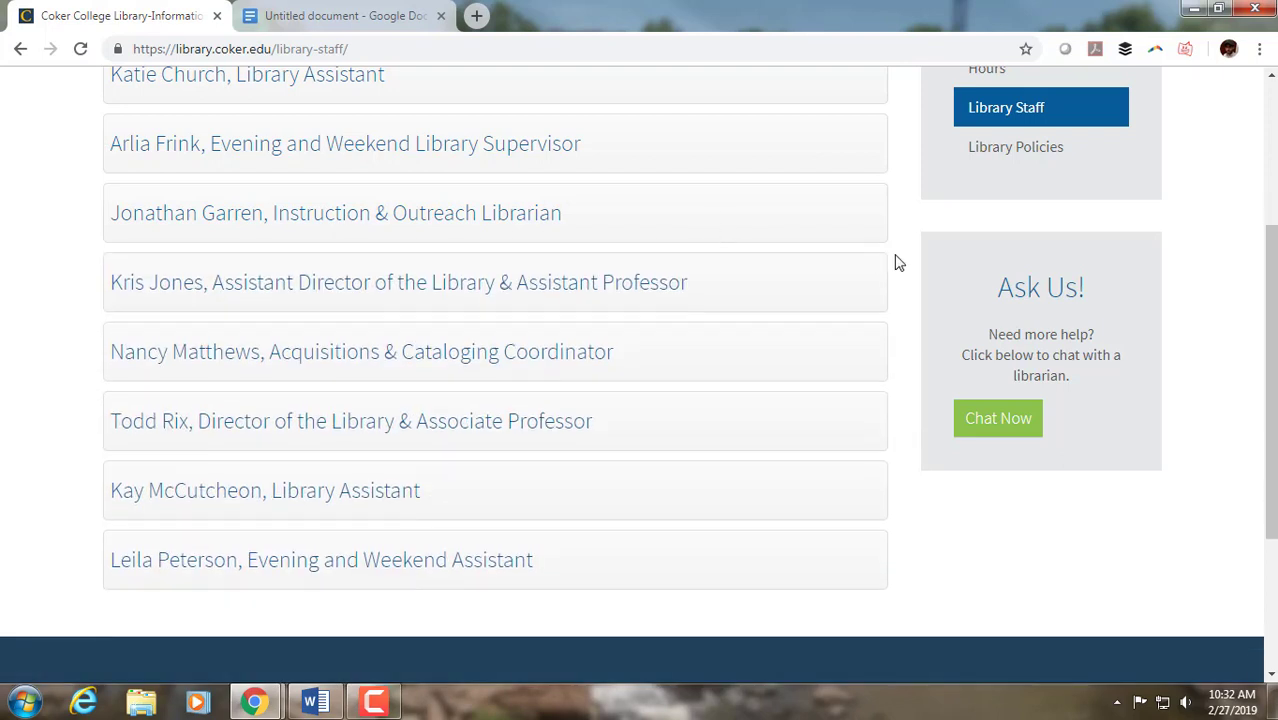
{"action": "scroll", "coordinate": [898, 264], "scroll_direction": "up", "scroll_amount": 3}
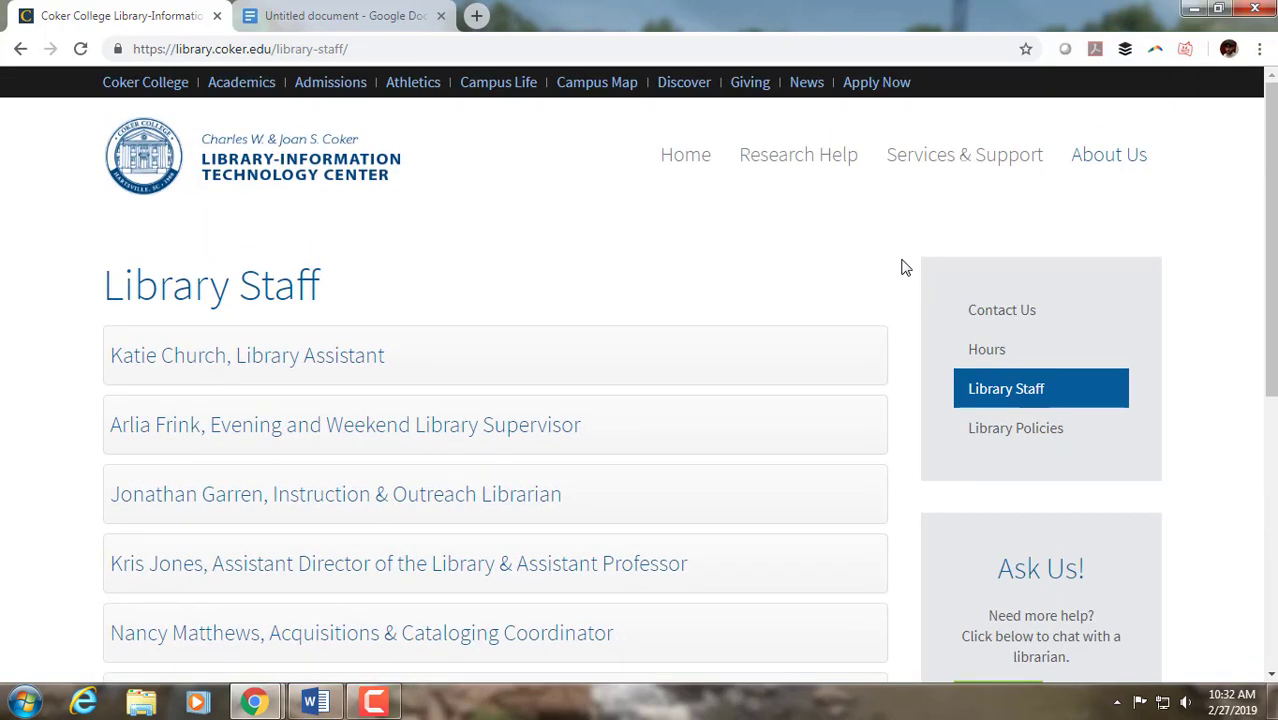
- Open the library's Hours page and look through the February 2019 calendar of opening and closing times
{"action": "left_click", "coordinate": [987, 352]}
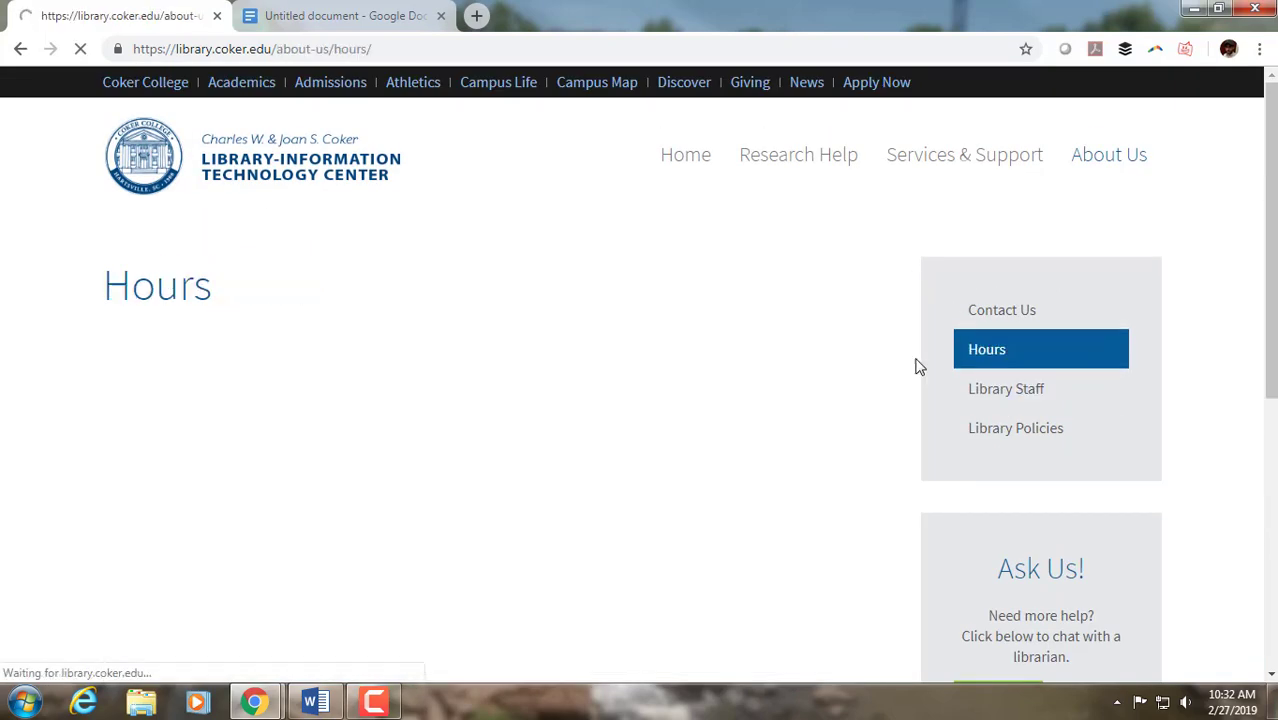
{"action": "scroll", "coordinate": [906, 341], "scroll_direction": "down", "scroll_amount": 3}
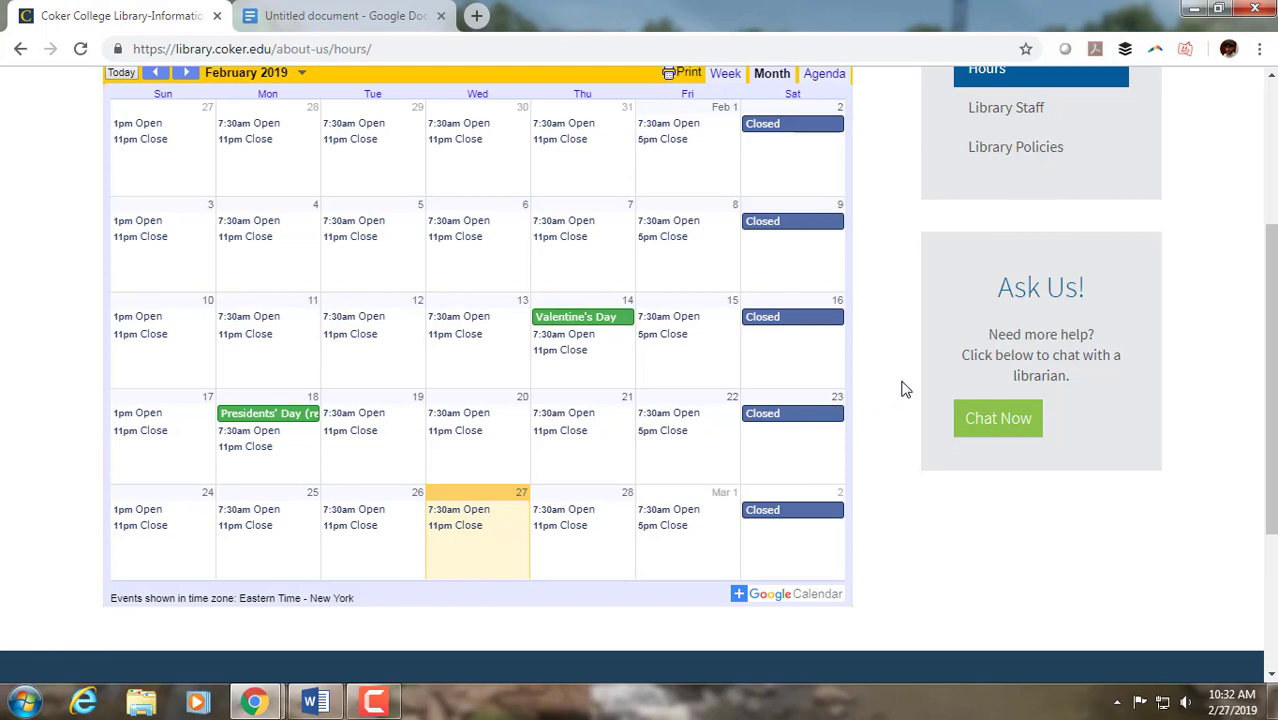
{"action": "scroll", "coordinate": [900, 395], "scroll_direction": "up", "scroll_amount": 3}
{"action": "scroll", "coordinate": [901, 399], "scroll_direction": "down", "scroll_amount": 4}
{"action": "scroll", "coordinate": [937, 408], "scroll_direction": "up", "scroll_amount": 2}
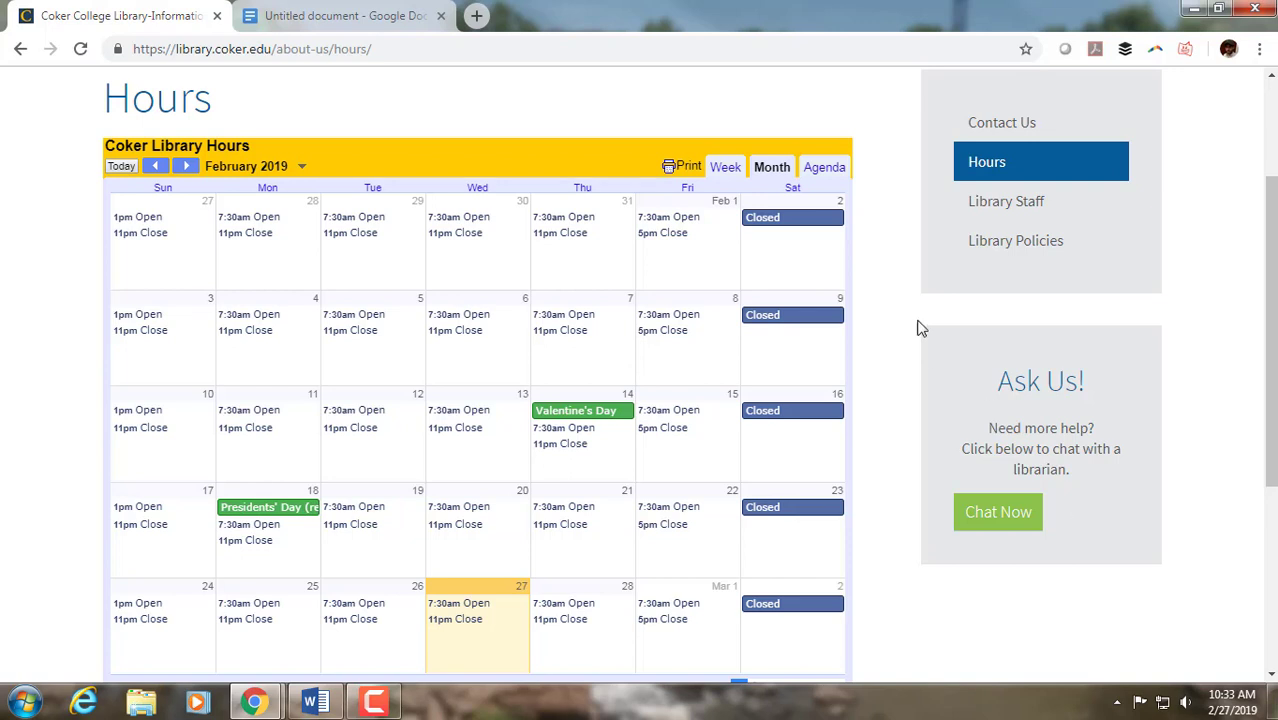
{"action": "scroll", "coordinate": [921, 329], "scroll_direction": "up", "scroll_amount": 2}
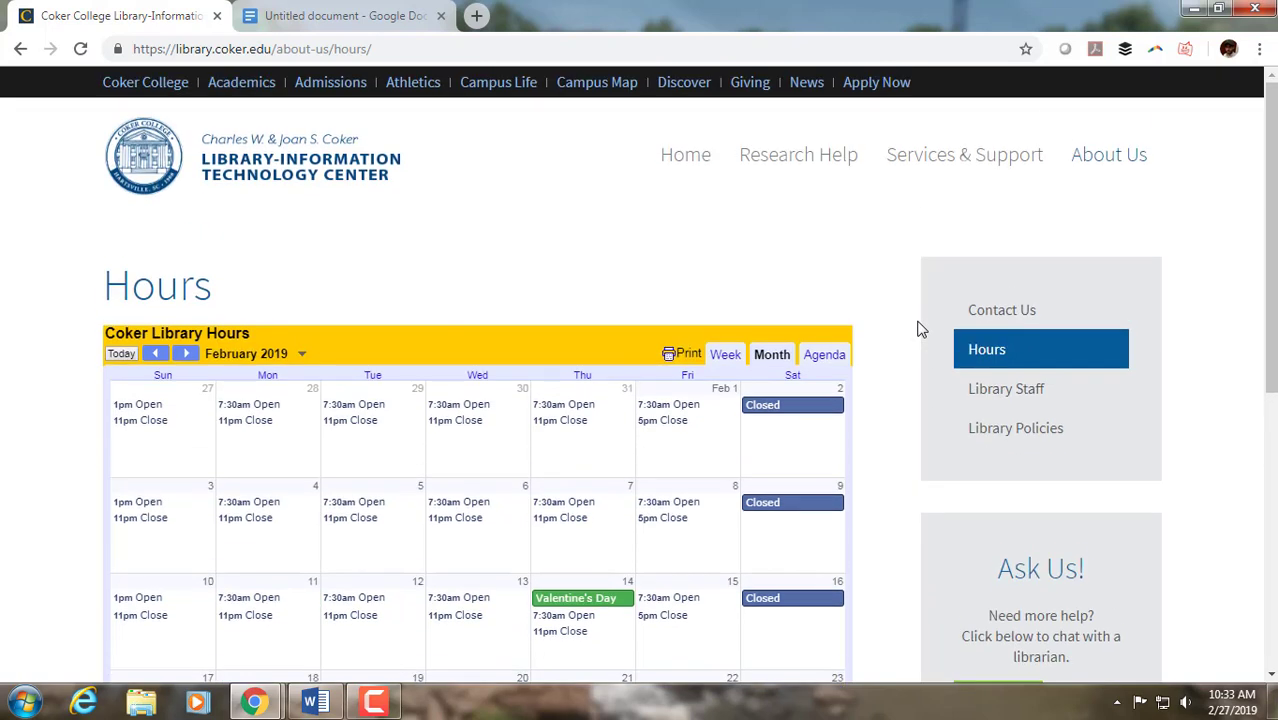